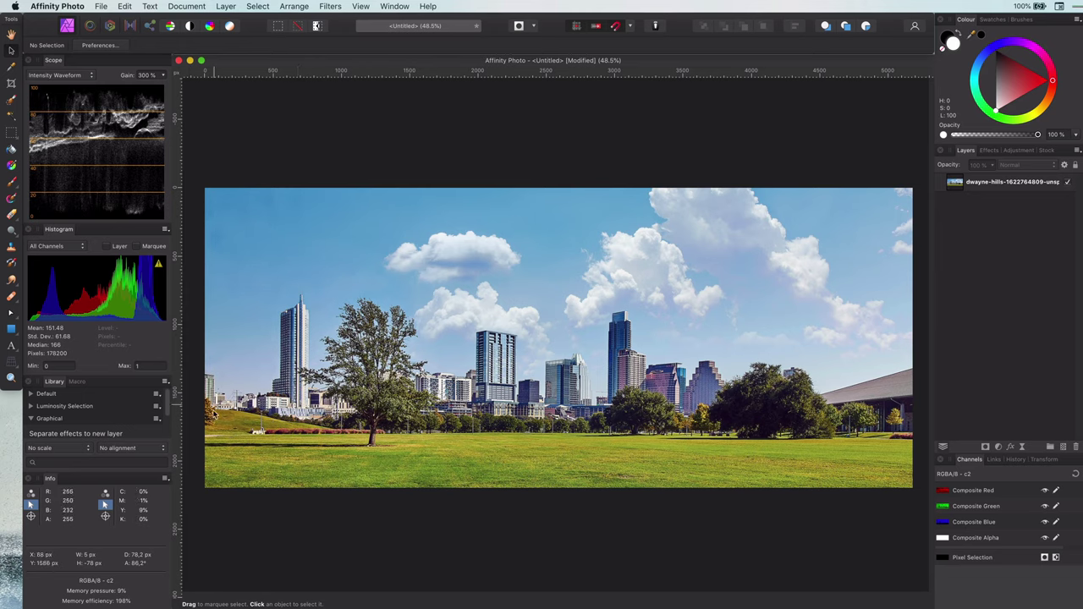
Duplicate the cityscape photo layer and rasterise the copy.
{"action": "right_click", "coordinate": [970, 188]}
{"action": "left_click", "coordinate": [988, 276]}
{"action": "right_click", "coordinate": [970, 187]}
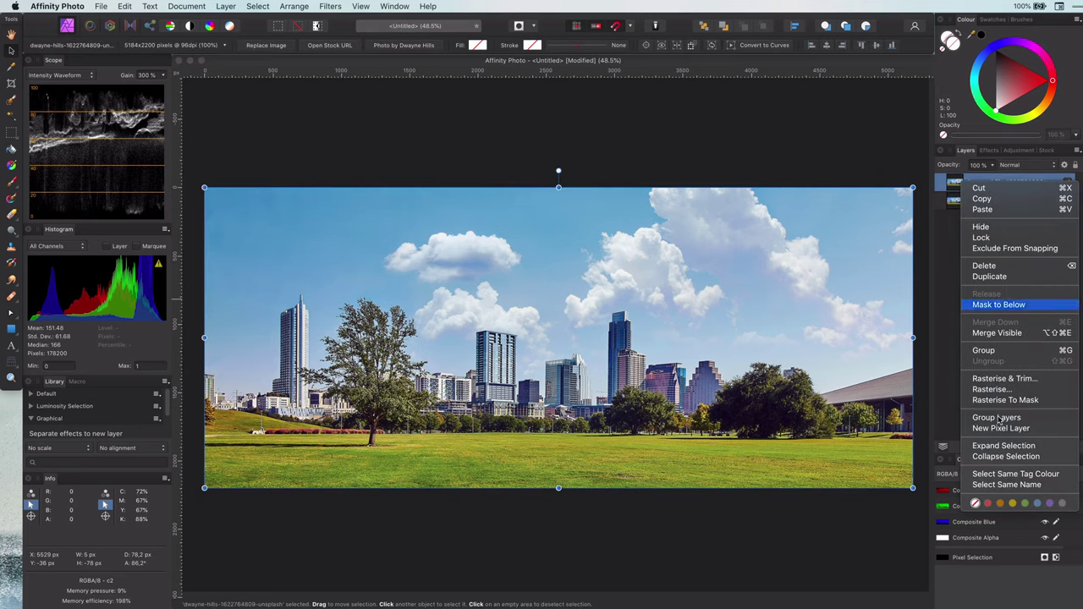
{"action": "left_click", "coordinate": [991, 389]}
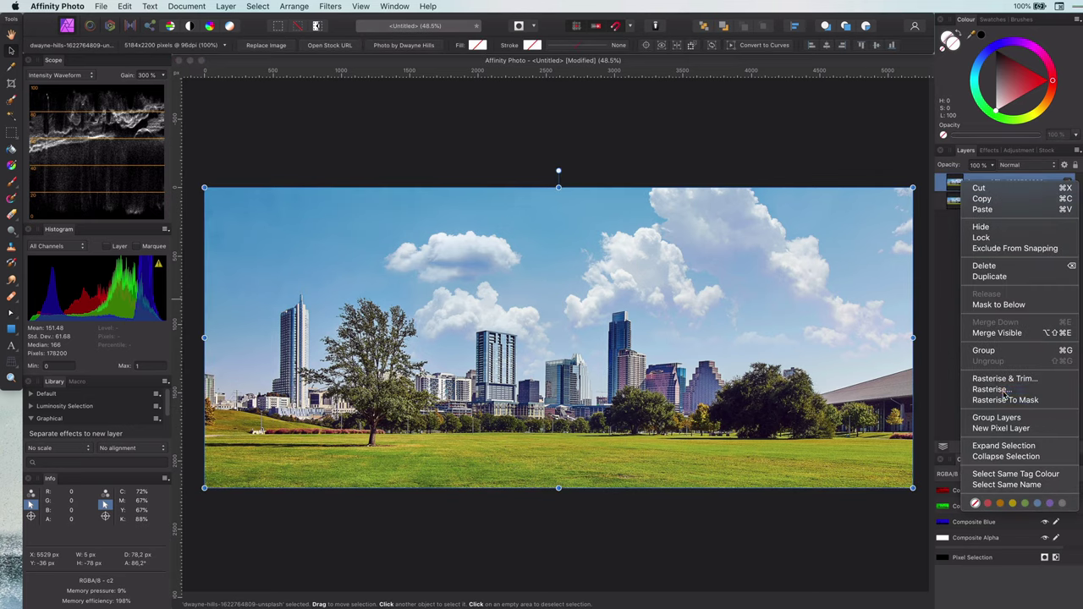
Copy a full-height strip about 308 px wide from the photo's left edge, paste it and move it flush with the right edge.
{"action": "left_click", "coordinate": [12, 133]}
{"action": "left_click_drag", "start_coordinate": [204, 187], "coordinate": [246, 488]}
{"action": "key", "text": "super+c"}
{"action": "key", "text": "super+v"}
{"action": "key", "text": "v"}
{"action": "left_click_drag", "start_coordinate": [237, 353], "coordinate": [893, 376]}
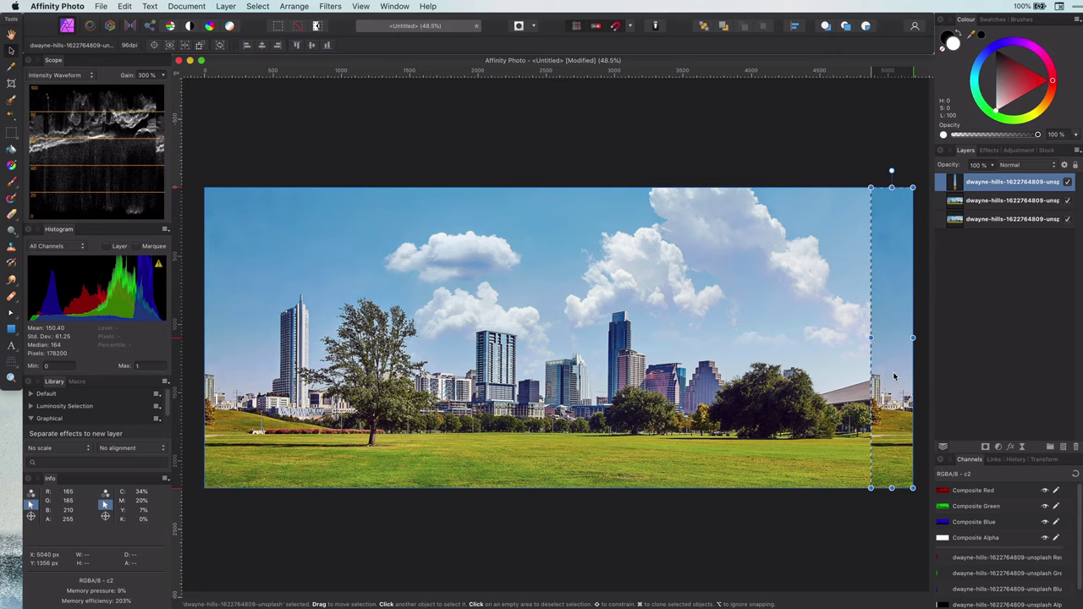
Flip the pasted strip horizontally.
{"action": "right_click", "coordinate": [893, 376]}
{"action": "mouse_move", "coordinate": [925, 508]}
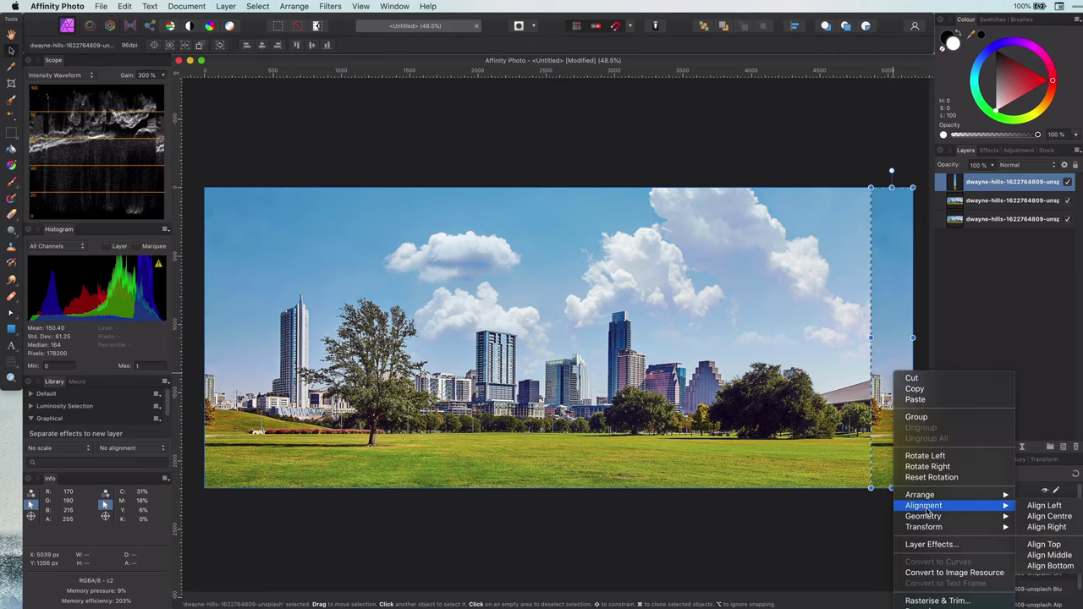
{"action": "mouse_move", "coordinate": [973, 527]}
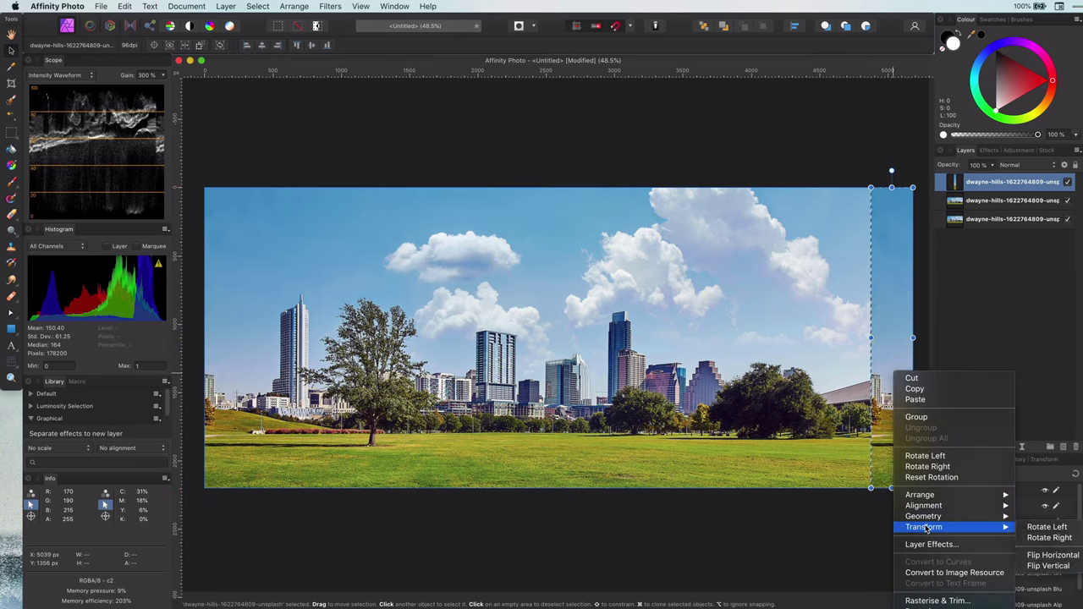
{"action": "left_click", "coordinate": [1065, 555]}
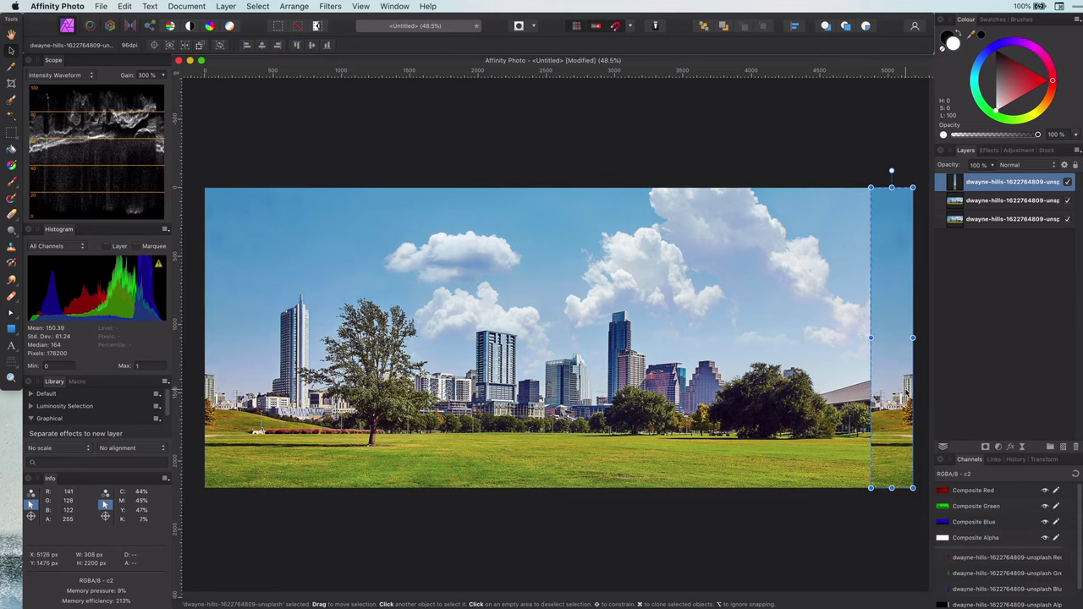
Merge all visible layers into a new pixel layer at the top of the stack.
{"action": "key", "text": "s"}
{"action": "right_click", "coordinate": [958, 185]}
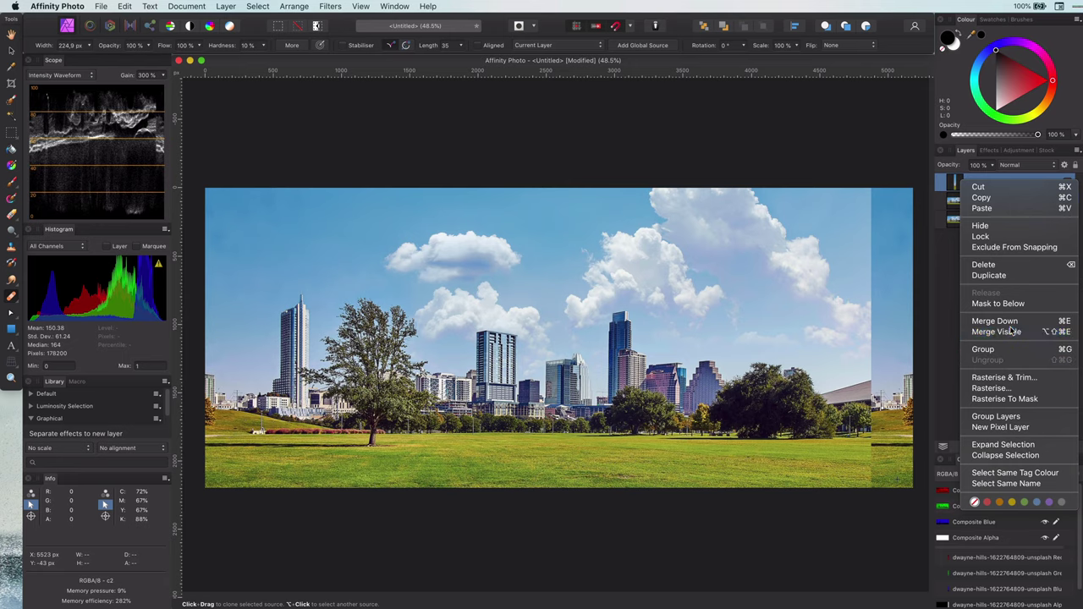
{"action": "left_click", "coordinate": [1011, 332]}
Blend the seam in the grass below the flipped strip with the Healing Brush, sampling clean grass nearby.
{"action": "scroll", "coordinate": [850, 457], "scroll_direction": "up", "scroll_amount": 3}
{"action": "scroll", "coordinate": [850, 457], "scroll_direction": "up", "scroll_amount": 3}
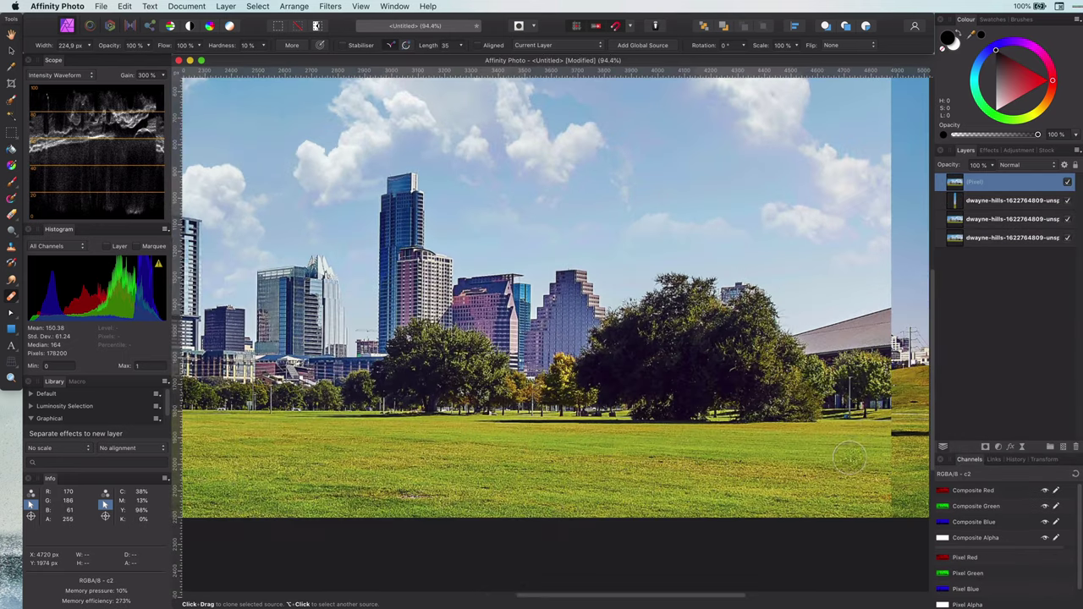
{"action": "left_click_drag", "start_coordinate": [850, 457], "coordinate": [634, 413]}
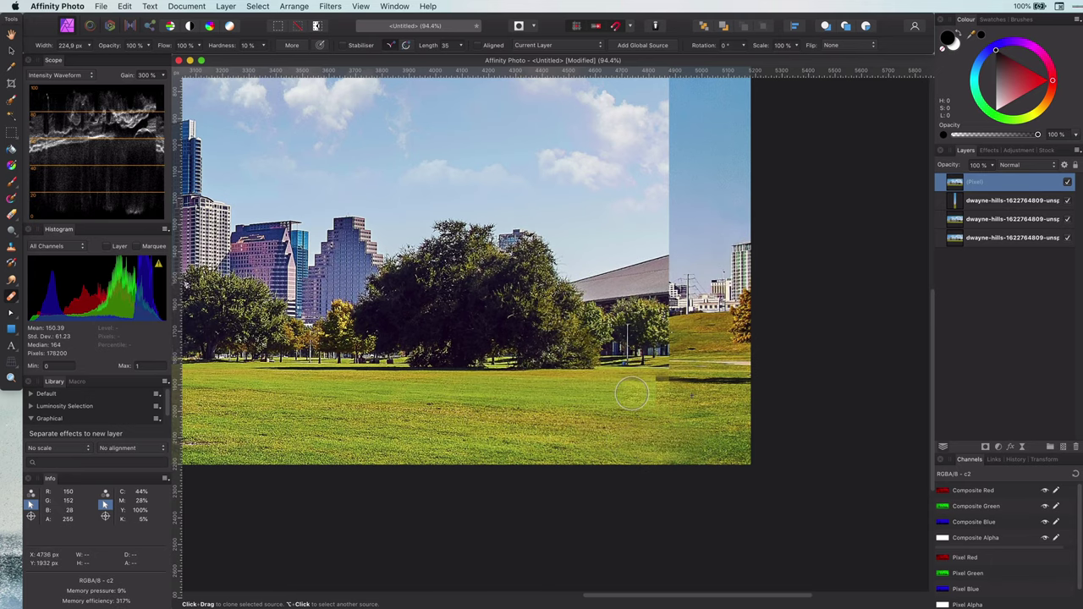
{"action": "mouse_move", "coordinate": [681, 382]}
{"action": "left_mouse_down"}
{"action": "mouse_move", "coordinate": [652, 395]}
{"action": "mouse_move", "coordinate": [627, 397]}
{"action": "mouse_move", "coordinate": [617, 391]}
{"action": "left_mouse_up"}
{"action": "left_click", "coordinate": [499, 378], "text": "alt"}
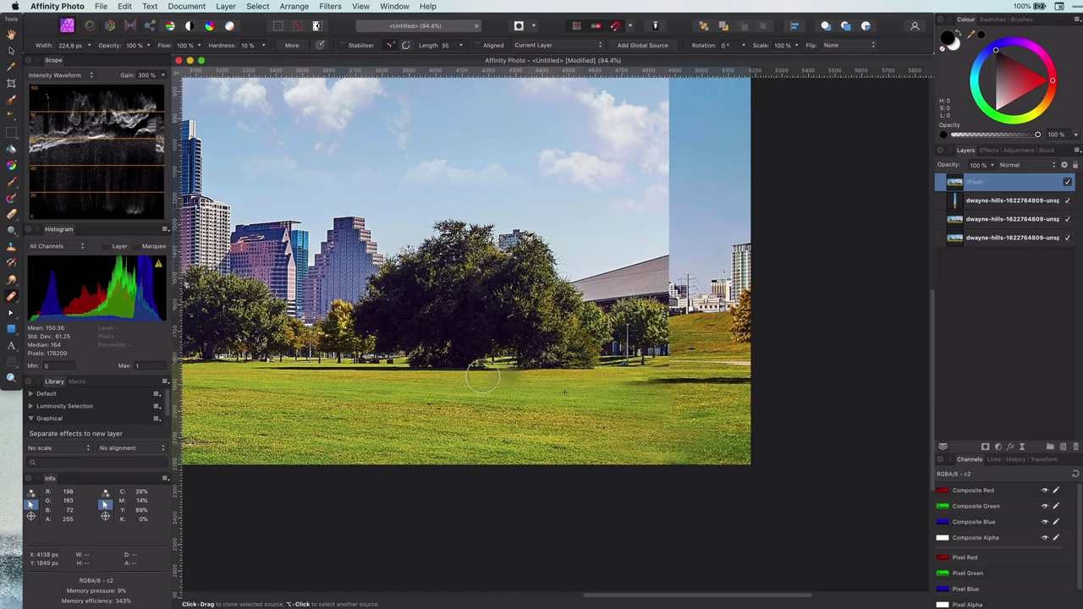
{"action": "scroll", "coordinate": [424, 397], "scroll_direction": "down", "scroll_amount": 2}
{"action": "scroll", "coordinate": [423, 398], "scroll_direction": "up", "scroll_amount": 2}
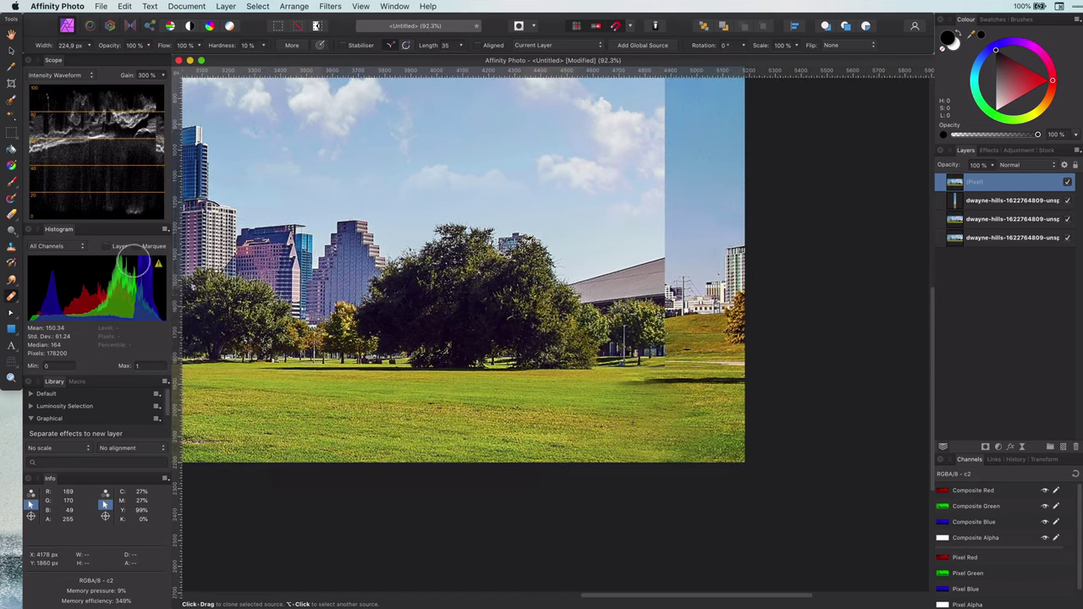
Lower the Healing Brush flow to 43% and soften the healed grass near the seam.
{"action": "left_click", "coordinate": [198, 45]}
{"action": "left_click", "coordinate": [146, 57]}
{"action": "mouse_move", "coordinate": [605, 386]}
{"action": "left_mouse_down"}
{"action": "mouse_move", "coordinate": [652, 381]}
{"action": "mouse_move", "coordinate": [516, 385]}
{"action": "mouse_move", "coordinate": [626, 390]}
{"action": "left_mouse_up"}
{"action": "scroll", "coordinate": [481, 391], "scroll_direction": "up", "scroll_amount": 2}
{"action": "scroll", "coordinate": [480, 391], "scroll_direction": "down", "scroll_amount": 2}
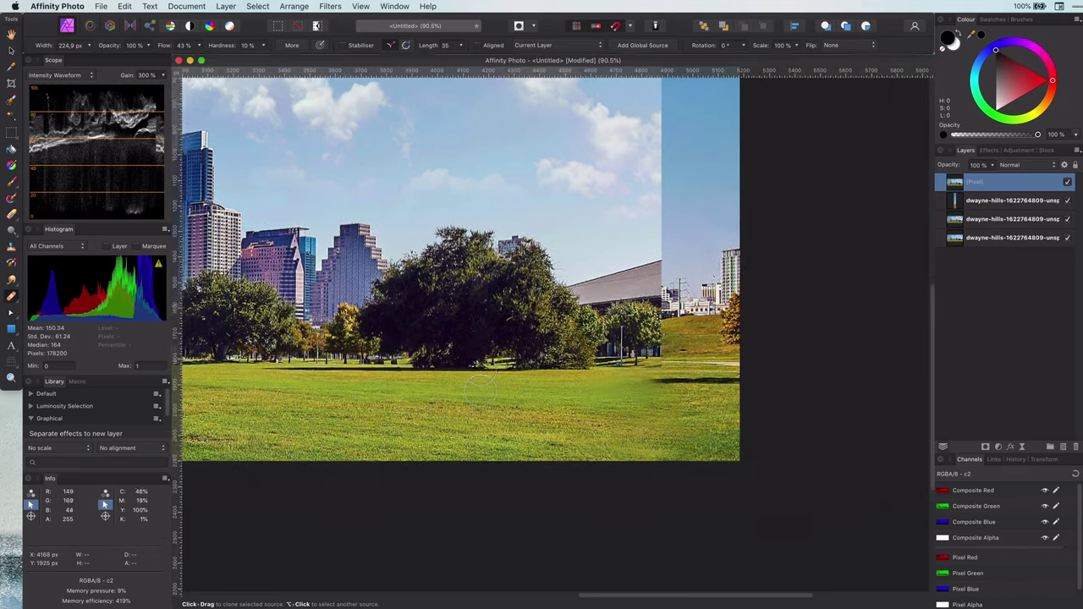
Remove the sloping roof behind the right-hand trees with the Inpainting Brush.
{"action": "scroll", "coordinate": [483, 381], "scroll_direction": "up", "scroll_amount": 3}
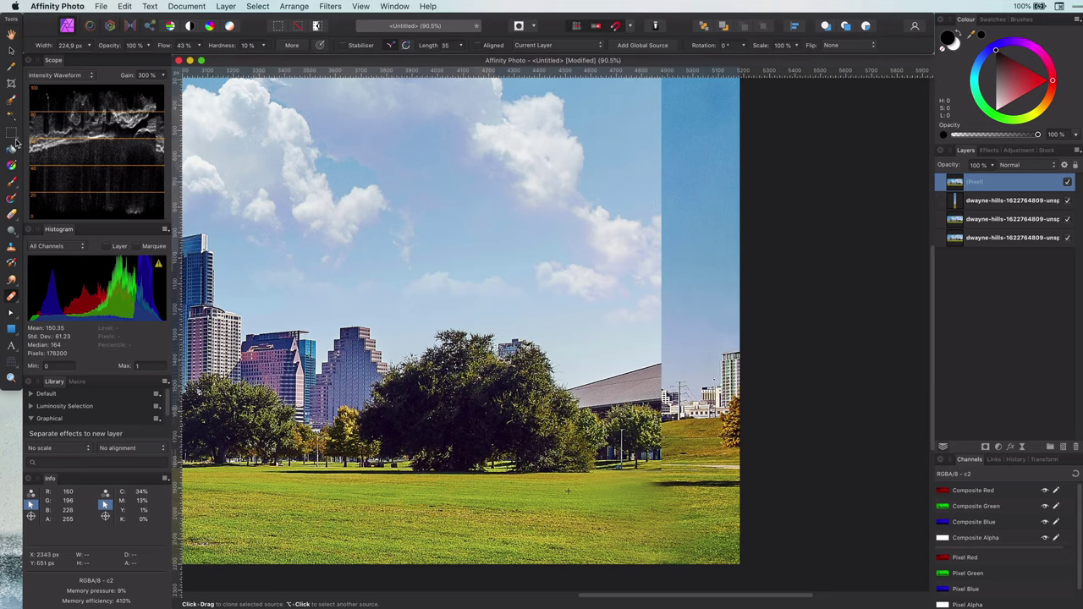
{"action": "left_click", "coordinate": [15, 297]}
{"action": "left_click", "coordinate": [64, 342]}
{"action": "scroll", "coordinate": [641, 395], "scroll_direction": "up", "scroll_amount": 3}
{"action": "mouse_move", "coordinate": [499, 388]}
{"action": "left_mouse_down"}
{"action": "mouse_move", "coordinate": [689, 335]}
{"action": "mouse_move", "coordinate": [584, 411]}
{"action": "mouse_move", "coordinate": [672, 382]}
{"action": "mouse_move", "coordinate": [533, 413]}
{"action": "left_mouse_up"}
{"action": "left_click_drag", "start_coordinate": [620, 368], "coordinate": [627, 356]}
{"action": "scroll", "coordinate": [627, 356], "scroll_direction": "down", "scroll_amount": 3}
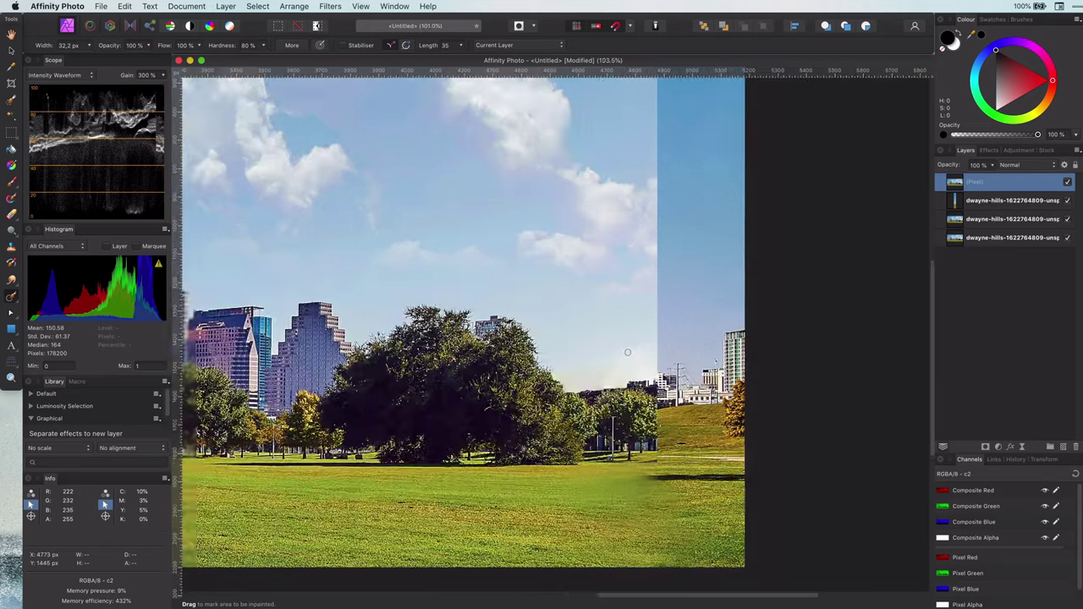
Inpaint along the vertical seam beside the right-hand trees and up through the sky.
{"action": "left_click_drag", "start_coordinate": [664, 434], "coordinate": [598, 464]}
{"action": "left_click_drag", "start_coordinate": [657, 432], "coordinate": [652, 326]}
{"action": "scroll", "coordinate": [627, 352], "scroll_direction": "up", "scroll_amount": 2}
{"action": "scroll", "coordinate": [665, 360], "scroll_direction": "down", "scroll_amount": 2}
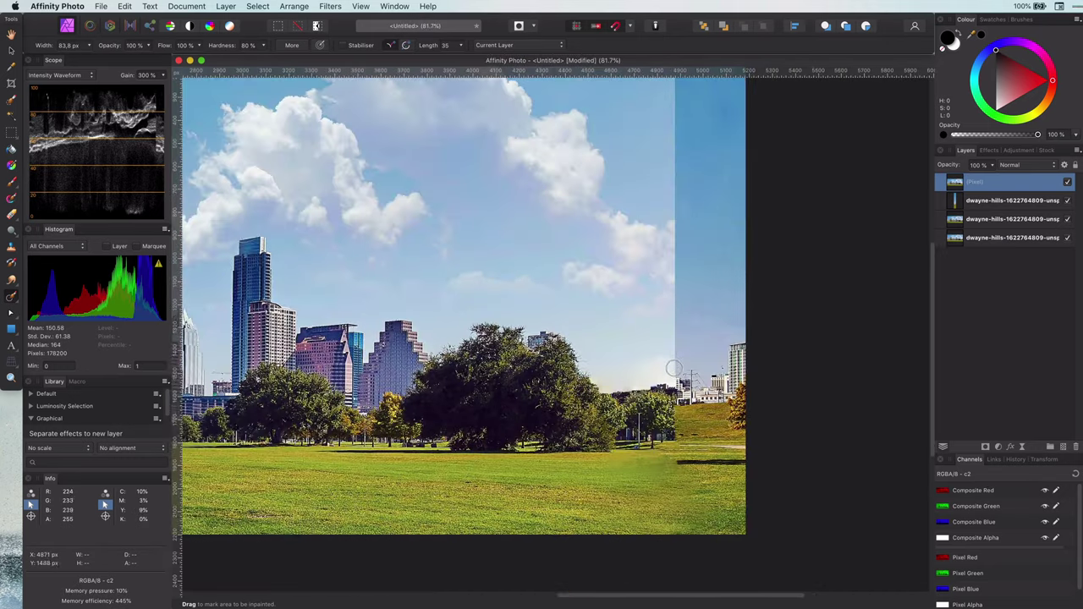
{"action": "mouse_move", "coordinate": [673, 376]}
{"action": "left_mouse_down"}
{"action": "mouse_move", "coordinate": [669, 136]}
{"action": "mouse_move", "coordinate": [681, 88]}
{"action": "left_mouse_up"}
{"action": "mouse_move", "coordinate": [682, 128]}
{"action": "left_mouse_down"}
{"action": "mouse_move", "coordinate": [714, 158]}
{"action": "mouse_move", "coordinate": [659, 242]}
{"action": "left_mouse_up"}
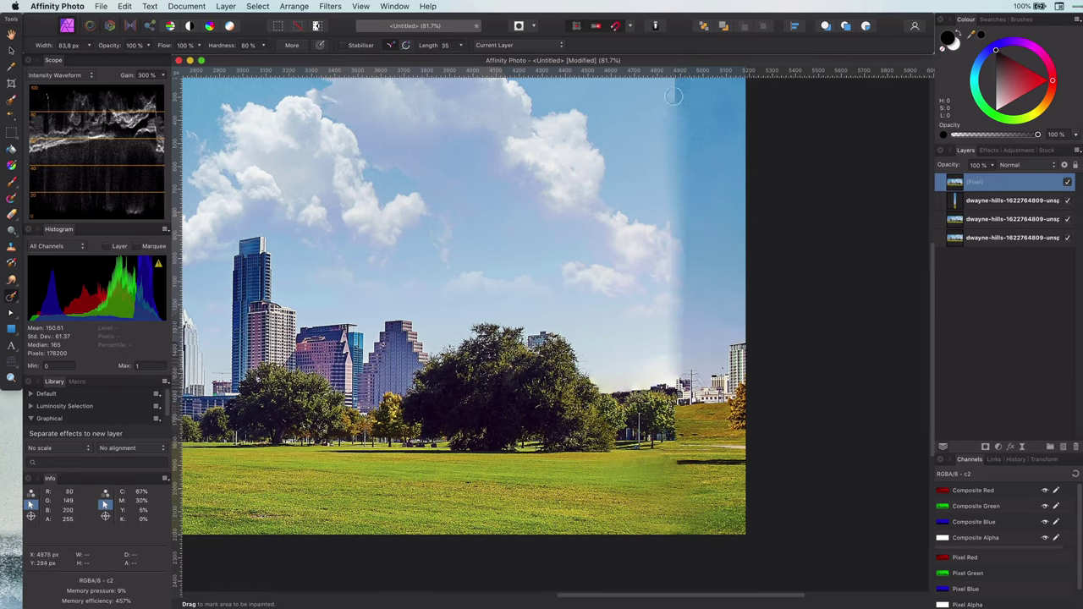
{"action": "mouse_move", "coordinate": [673, 96]}
{"action": "left_mouse_down"}
{"action": "mouse_move", "coordinate": [664, 147]}
{"action": "mouse_move", "coordinate": [679, 185]}
{"action": "left_mouse_up"}
{"action": "scroll", "coordinate": [681, 209], "scroll_direction": "up", "scroll_amount": 2}
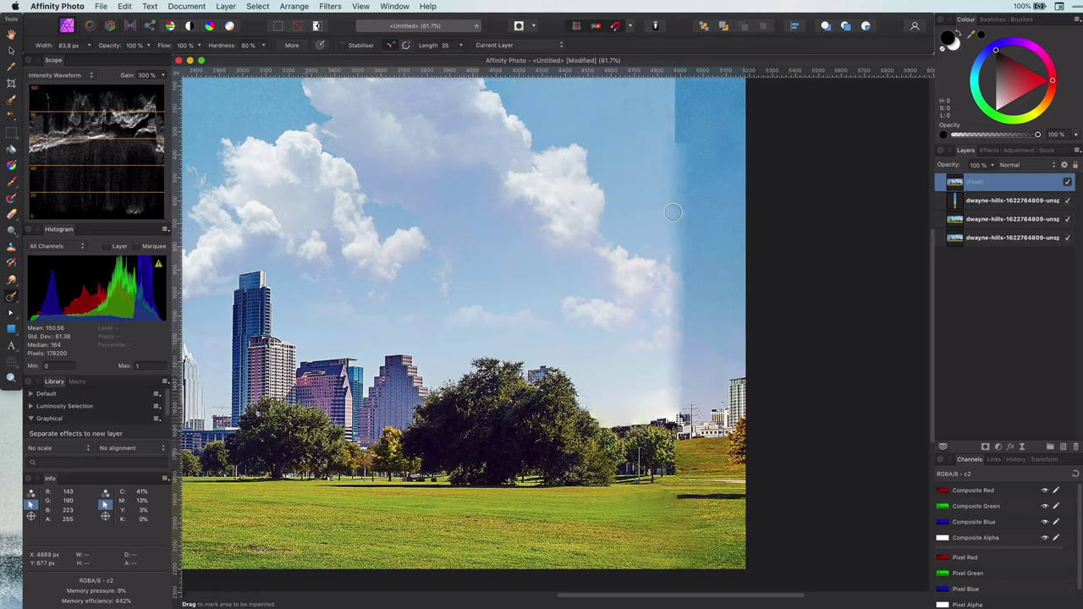
Enlarge the Inpainting Brush to 222.8 px and paint over the whole sky seam from the image's top edge to just above the trees.
{"action": "scroll", "coordinate": [673, 212], "scroll_direction": "up", "scroll_amount": 4}
{"action": "key", "text": "]"}
{"action": "key", "text": "]"}
{"action": "key", "text": "]"}
{"action": "key", "text": "]"}
{"action": "key", "text": "]"}
{"action": "key", "text": "]"}
{"action": "key", "text": "]"}
{"action": "mouse_move", "coordinate": [673, 233]}
{"action": "left_mouse_down"}
{"action": "mouse_move", "coordinate": [698, 357]}
{"action": "mouse_move", "coordinate": [684, 425]}
{"action": "mouse_move", "coordinate": [658, 450]}
{"action": "left_mouse_up"}
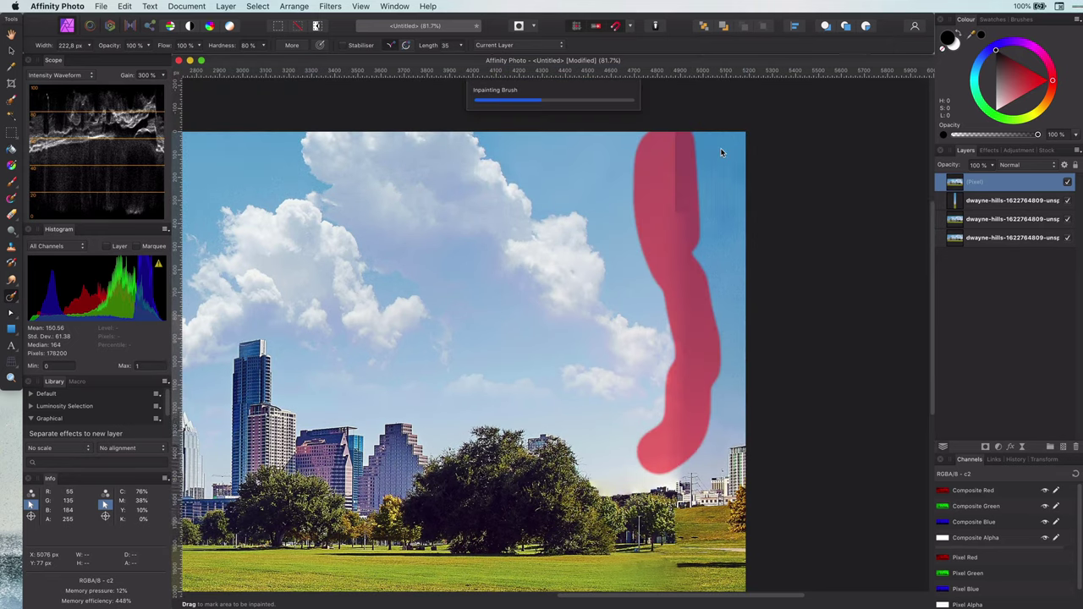
Smooth the remaining tonal edge in the right-hand sky with the Healing Brush, sampling the sky and clouds left of the seam.
{"action": "left_click", "coordinate": [11, 298]}
{"action": "left_click", "coordinate": [68, 321]}
{"action": "left_click", "coordinate": [13, 297]}
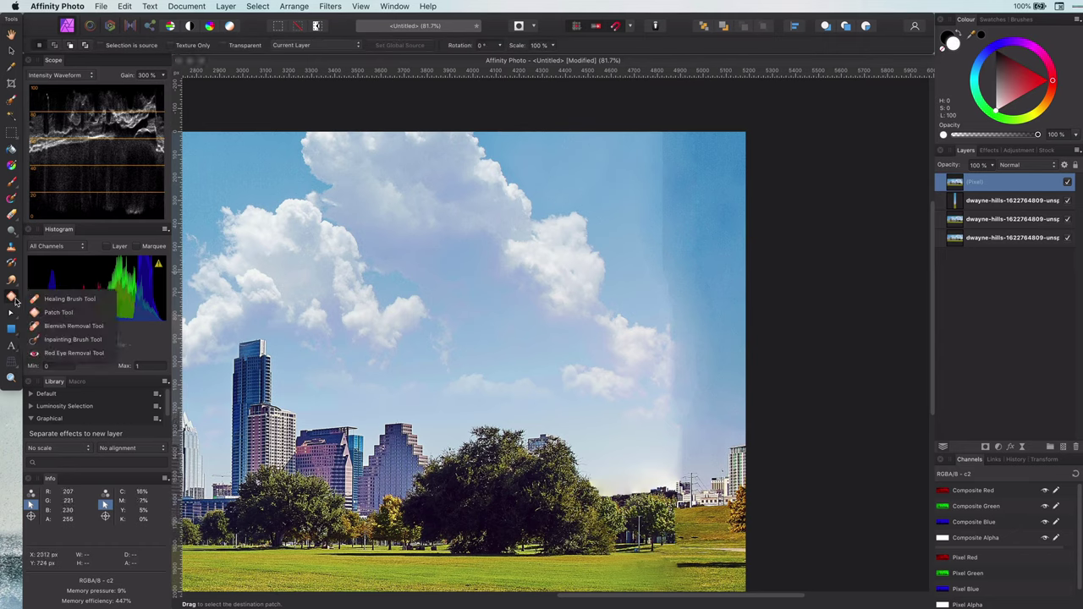
{"action": "left_click", "coordinate": [59, 296]}
{"action": "left_click", "coordinate": [619, 158], "text": "alt"}
{"action": "mouse_move", "coordinate": [680, 311]}
{"action": "left_mouse_down"}
{"action": "mouse_move", "coordinate": [672, 152]}
{"action": "mouse_move", "coordinate": [655, 169]}
{"action": "left_mouse_up"}
{"action": "left_click", "coordinate": [628, 355], "text": "alt"}
{"action": "mouse_move", "coordinate": [676, 352]}
{"action": "left_mouse_down"}
{"action": "mouse_move", "coordinate": [683, 411]}
{"action": "mouse_move", "coordinate": [659, 439]}
{"action": "mouse_move", "coordinate": [688, 454]}
{"action": "left_mouse_up"}
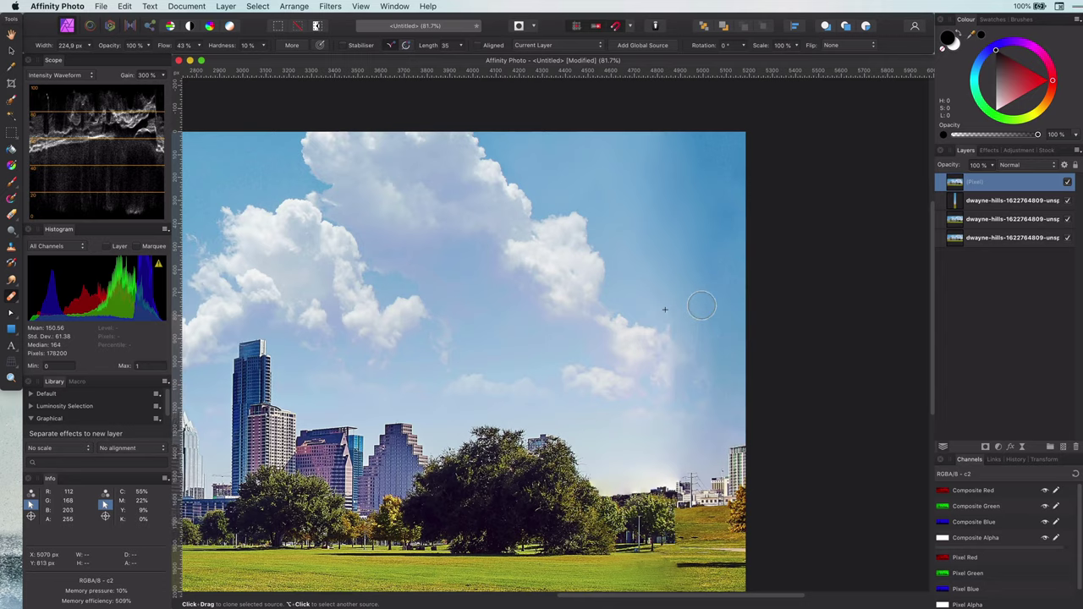
{"action": "key", "text": "super+0"}
{"action": "left_click_drag", "start_coordinate": [651, 355], "coordinate": [625, 315]}
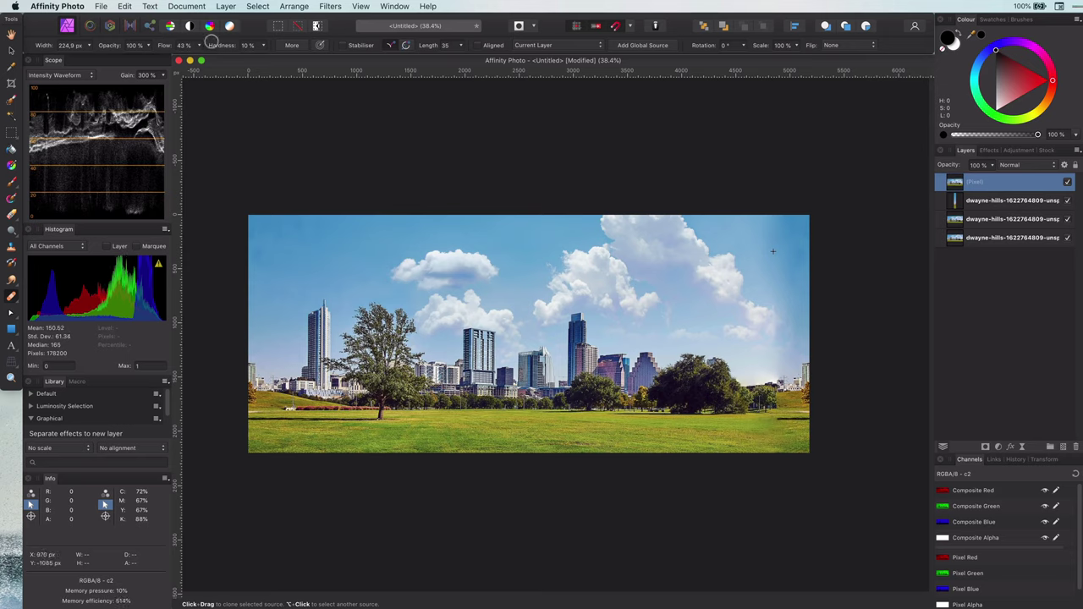
Resize the document to 2200 x 2200 px with the aspect ratio unlocked.
{"action": "left_click", "coordinate": [189, 7]}
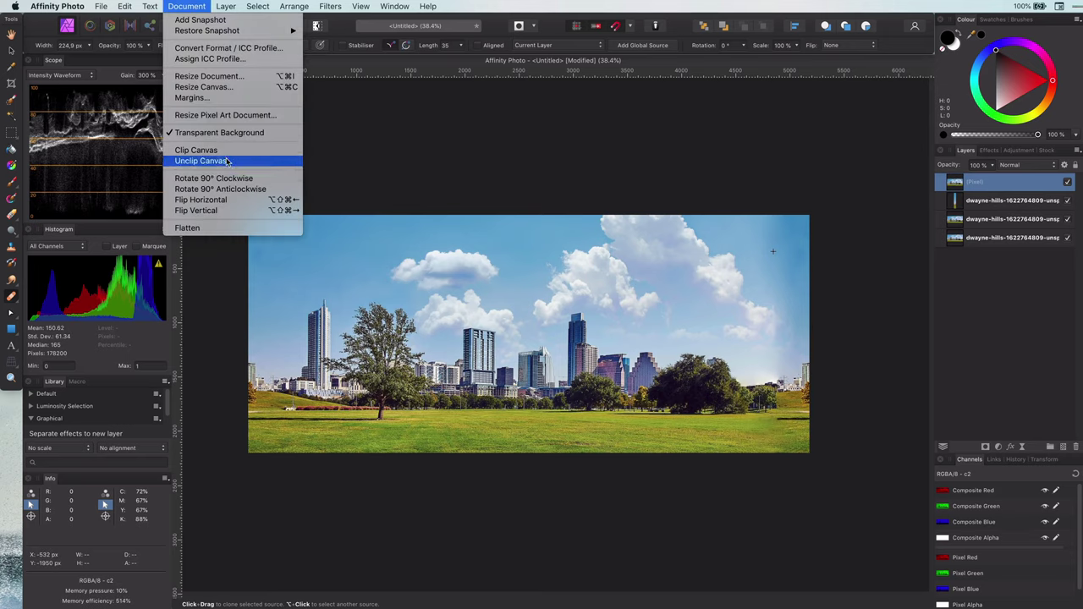
{"action": "left_click", "coordinate": [209, 76]}
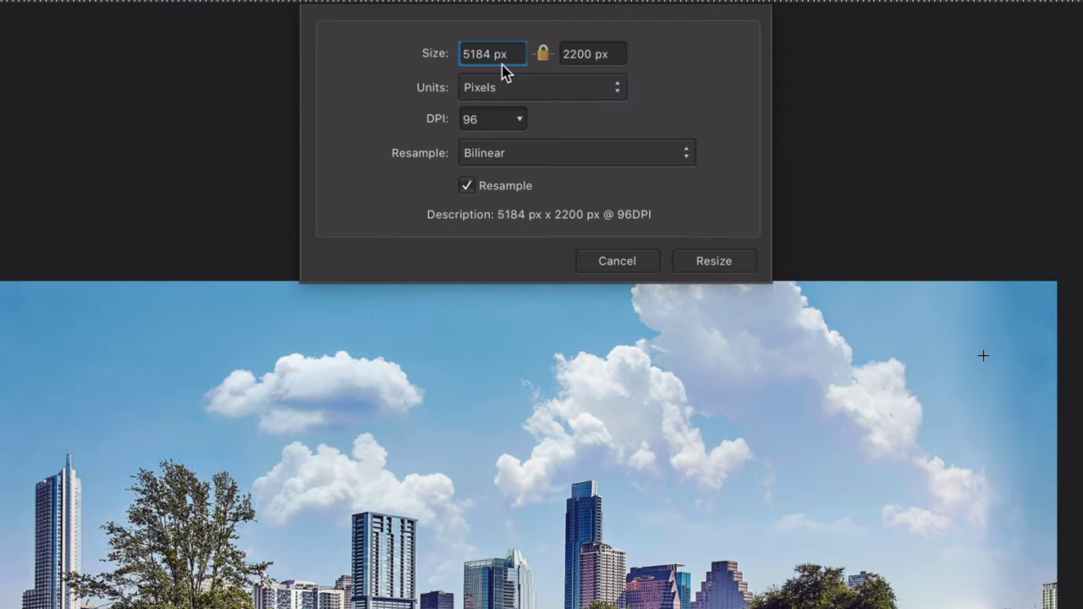
{"action": "left_click_drag", "start_coordinate": [531, 110], "coordinate": [489, 108]}
{"action": "type", "text": "2200"}
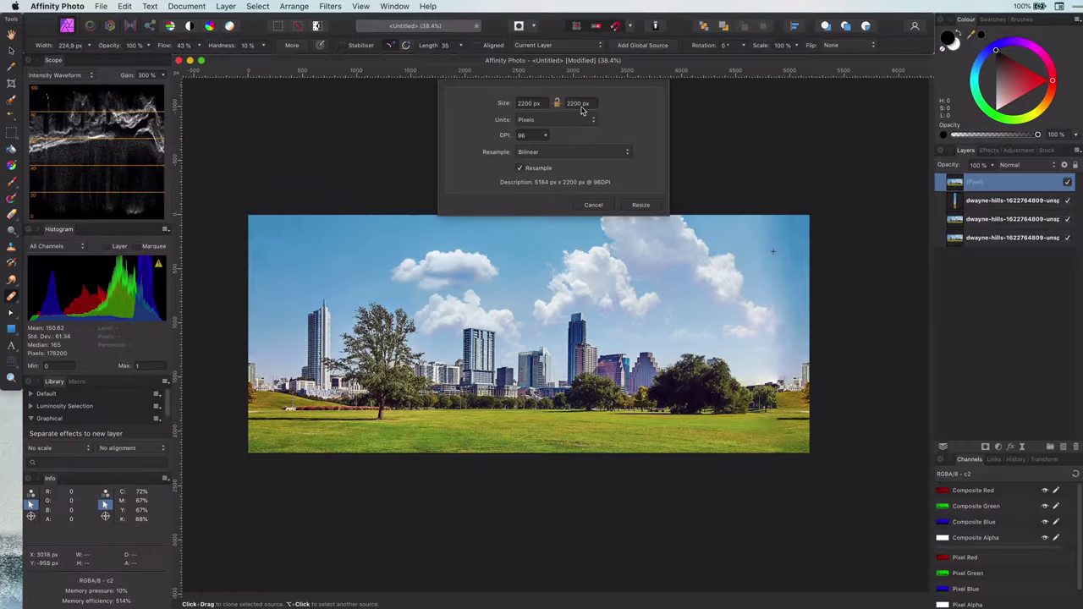
{"action": "left_click", "coordinate": [640, 205]}
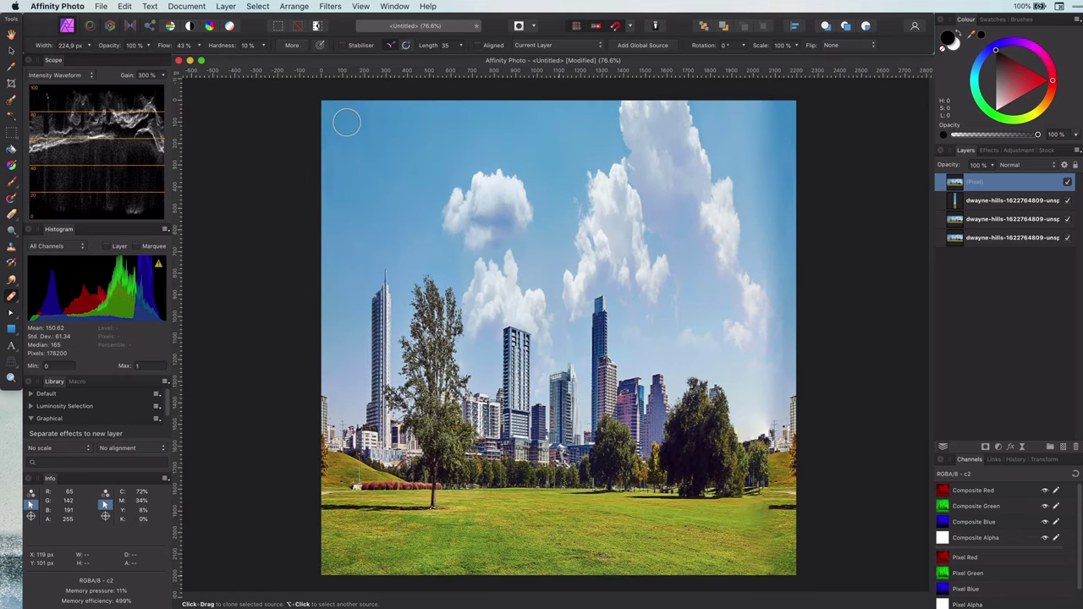
Turn the document upside down by rotating it 90° clockwise twice.
{"action": "left_click", "coordinate": [184, 7]}
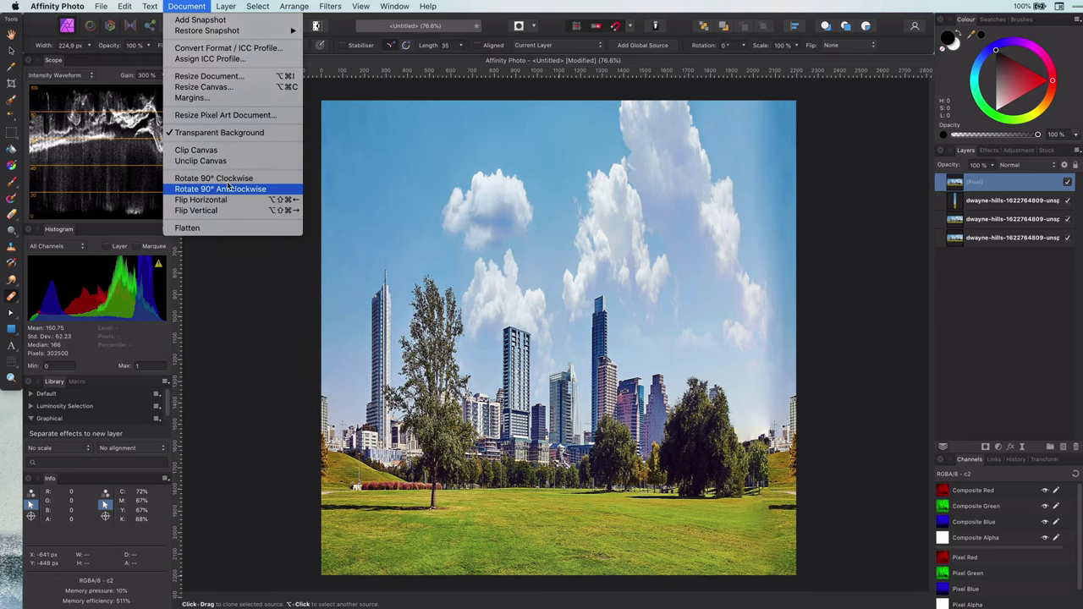
{"action": "left_click", "coordinate": [221, 178]}
{"action": "left_click", "coordinate": [186, 7]}
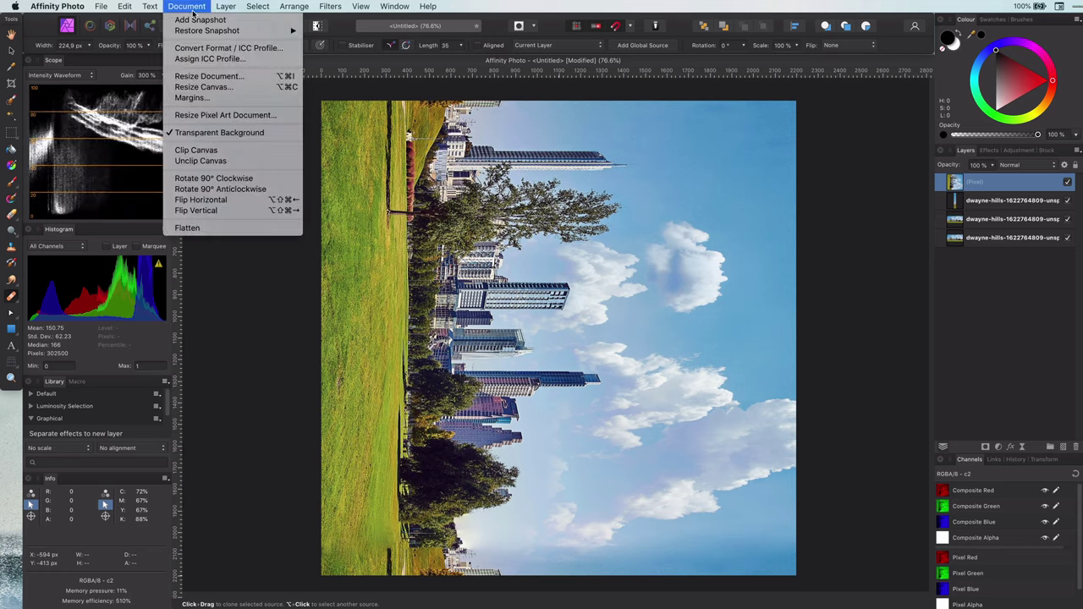
{"action": "left_click", "coordinate": [220, 179]}
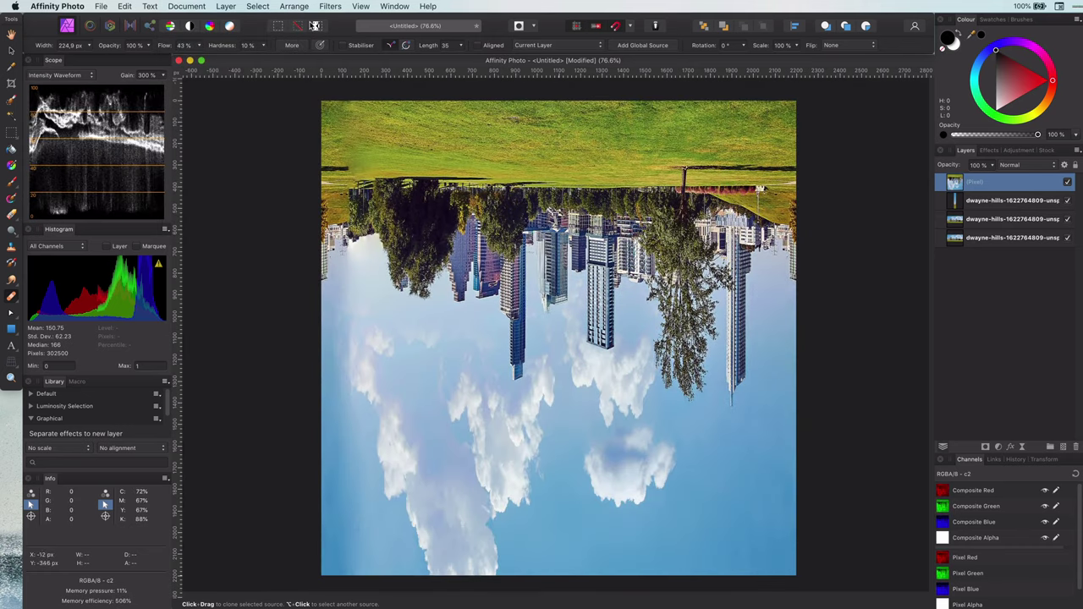
Apply the Rectangular To Polar distortion to the merged layer.
{"action": "left_click", "coordinate": [331, 7]}
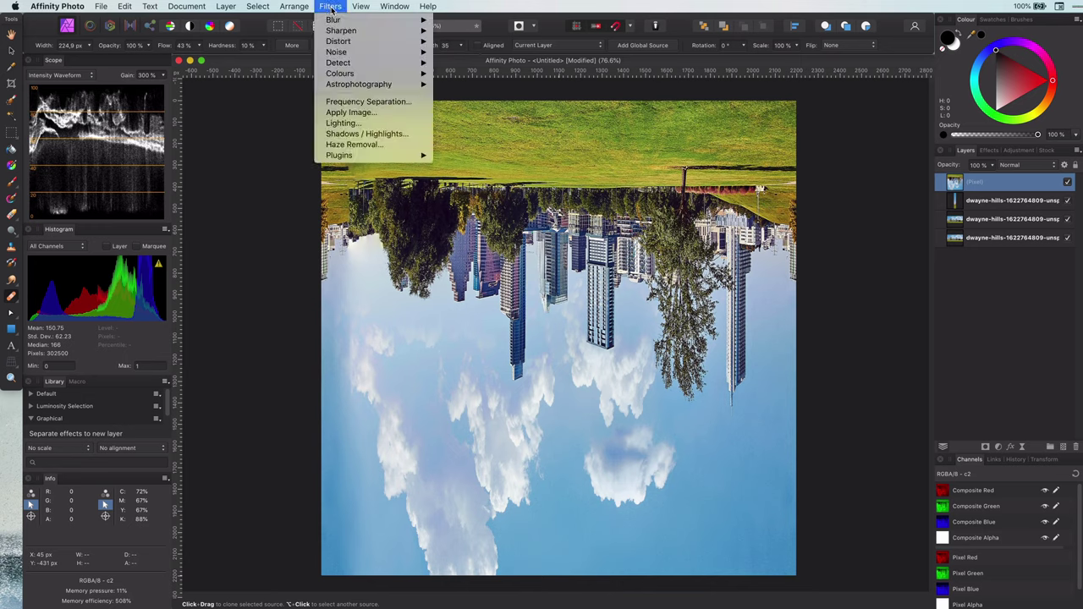
{"action": "mouse_move", "coordinate": [344, 45]}
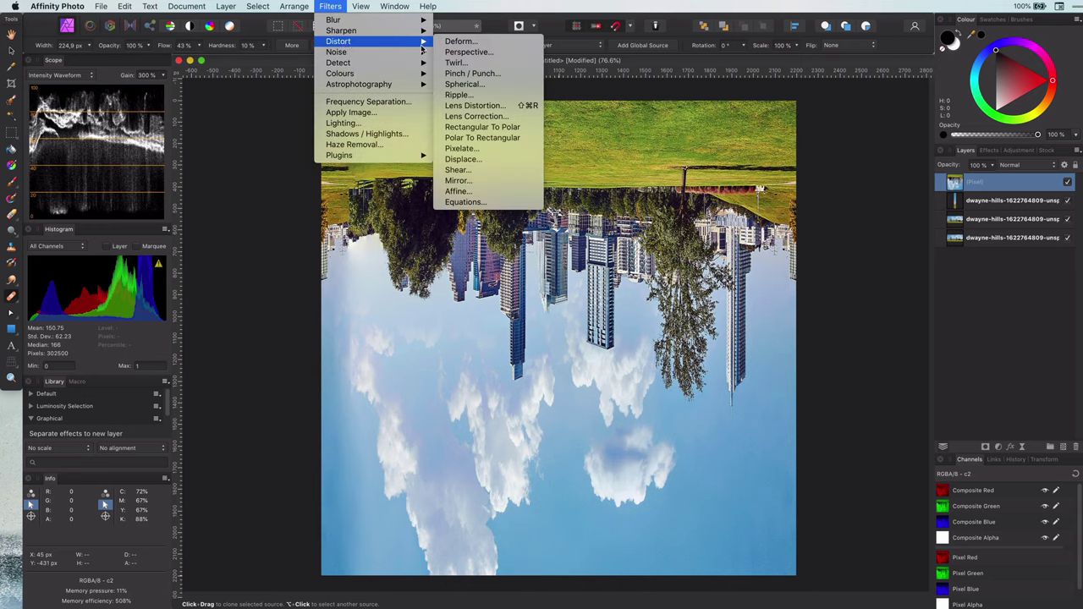
{"action": "left_click", "coordinate": [480, 128]}
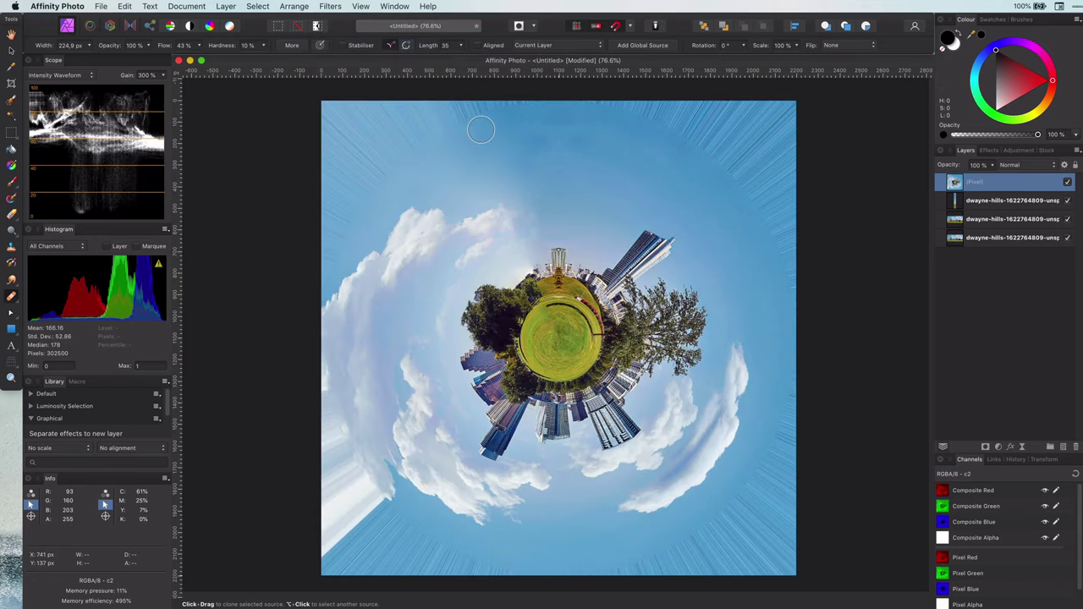
Heal the sky join above the small planet, sampling nearby sky and the clouds beneath the planet.
{"action": "left_click", "coordinate": [482, 232], "text": "alt"}
{"action": "left_click_drag", "start_coordinate": [508, 223], "coordinate": [582, 185]}
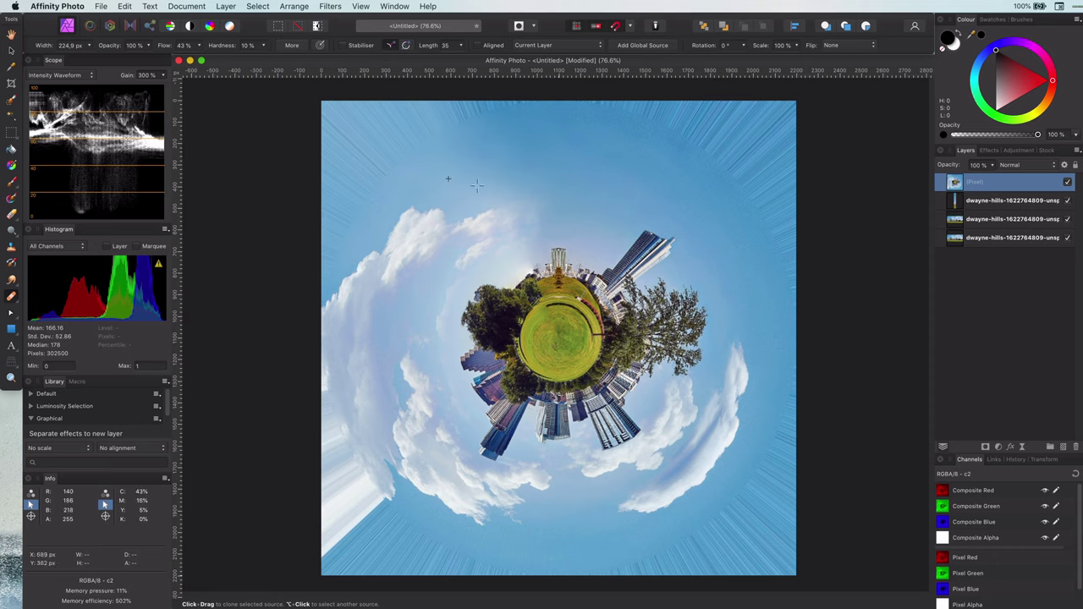
{"action": "left_click", "coordinate": [516, 507], "text": "alt"}
{"action": "mouse_move", "coordinate": [523, 211]}
{"action": "left_mouse_down"}
{"action": "mouse_move", "coordinate": [478, 224]}
{"action": "mouse_move", "coordinate": [487, 213]}
{"action": "left_mouse_up"}
Extend the clouds above the planet by healing with a cloud source rotated 177°, and reset the source rotation to 0°.
{"action": "left_click", "coordinate": [538, 488], "text": "alt"}
{"action": "left_click", "coordinate": [742, 44]}
{"action": "left_click_drag", "start_coordinate": [742, 57], "coordinate": [783, 62]}
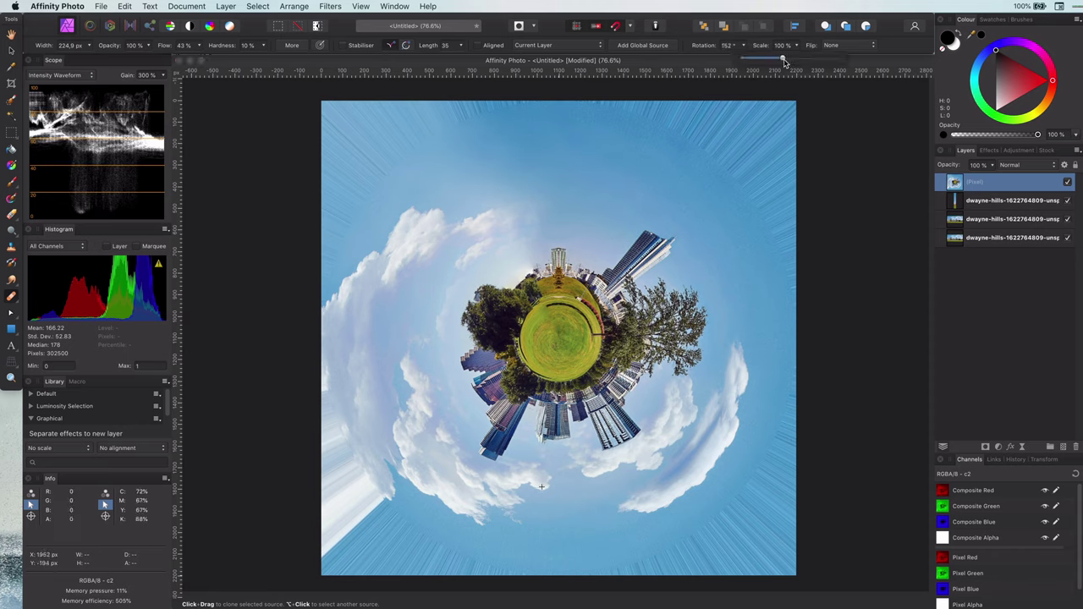
{"action": "mouse_move", "coordinate": [503, 213]}
{"action": "left_mouse_down"}
{"action": "mouse_move", "coordinate": [535, 208]}
{"action": "mouse_move", "coordinate": [523, 233]}
{"action": "left_mouse_up"}
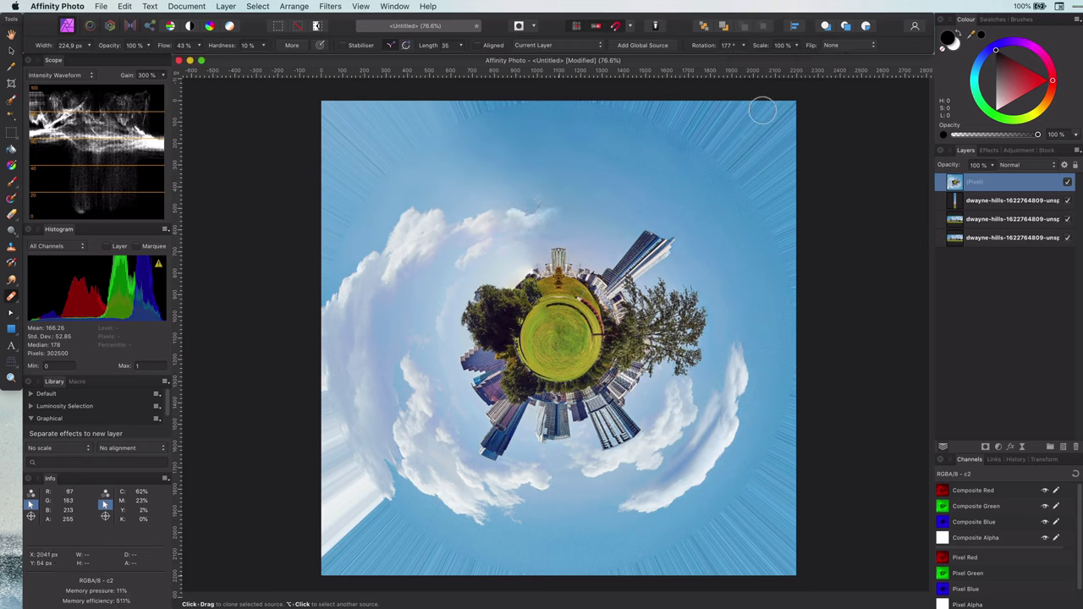
{"action": "left_click", "coordinate": [743, 46]}
{"action": "left_click", "coordinate": [741, 60]}
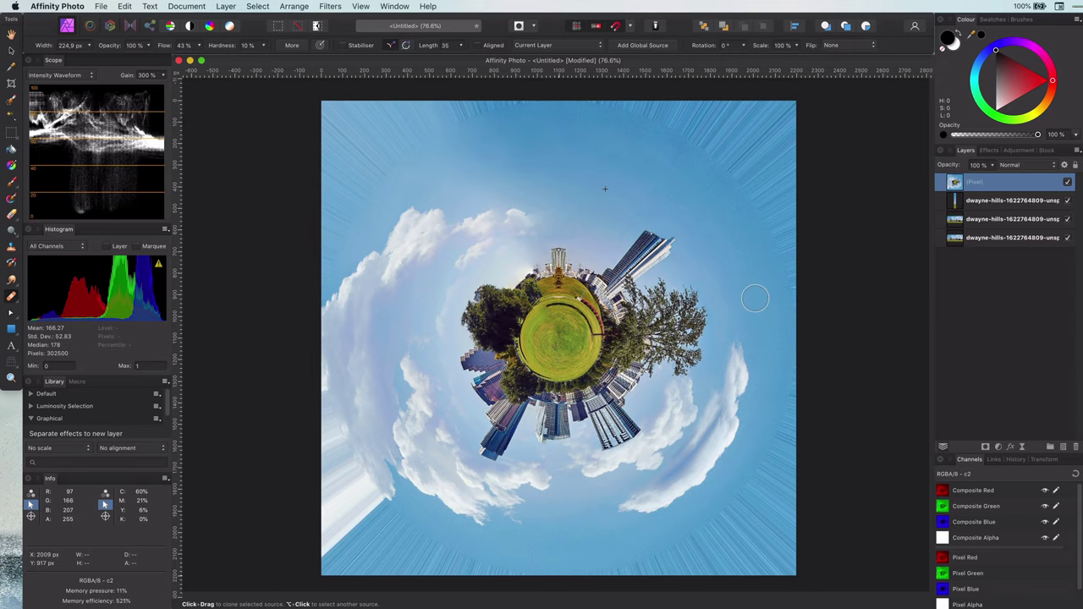
Enlarge the planet layer around its centre until the streaked sky edges leave the canvas, and rotate it about 20° counter-clockwise.
{"action": "key", "text": "v"}
{"action": "scroll", "coordinate": [633, 290], "scroll_direction": "down", "scroll_amount": 5}
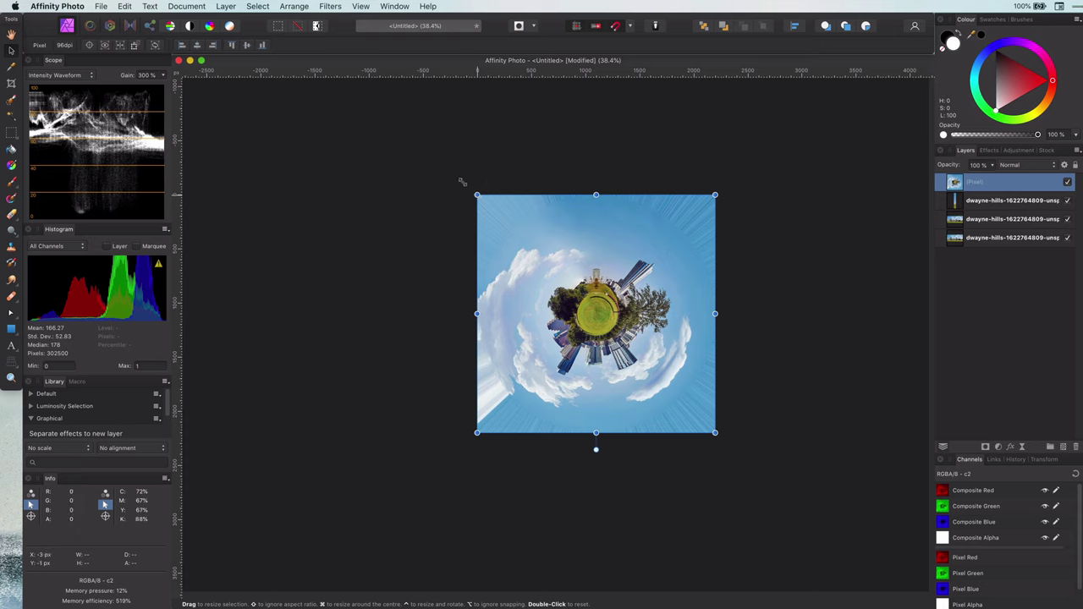
{"action": "left_click_drag", "start_coordinate": [476, 194], "coordinate": [411, 130]}
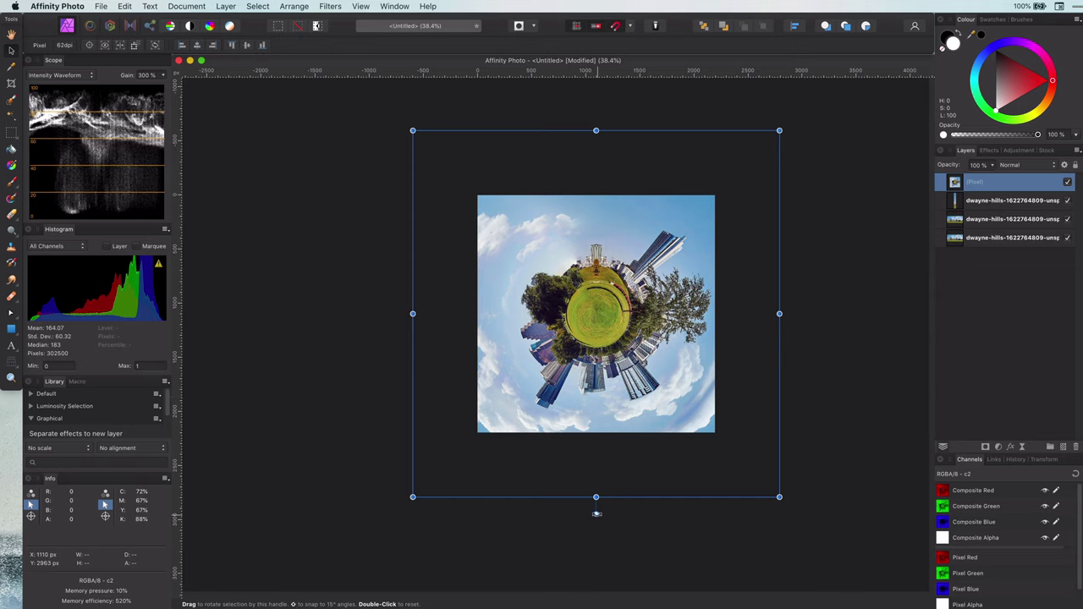
{"action": "left_click_drag", "start_coordinate": [596, 513], "coordinate": [641, 431]}
{"action": "left_click", "coordinate": [818, 297]}
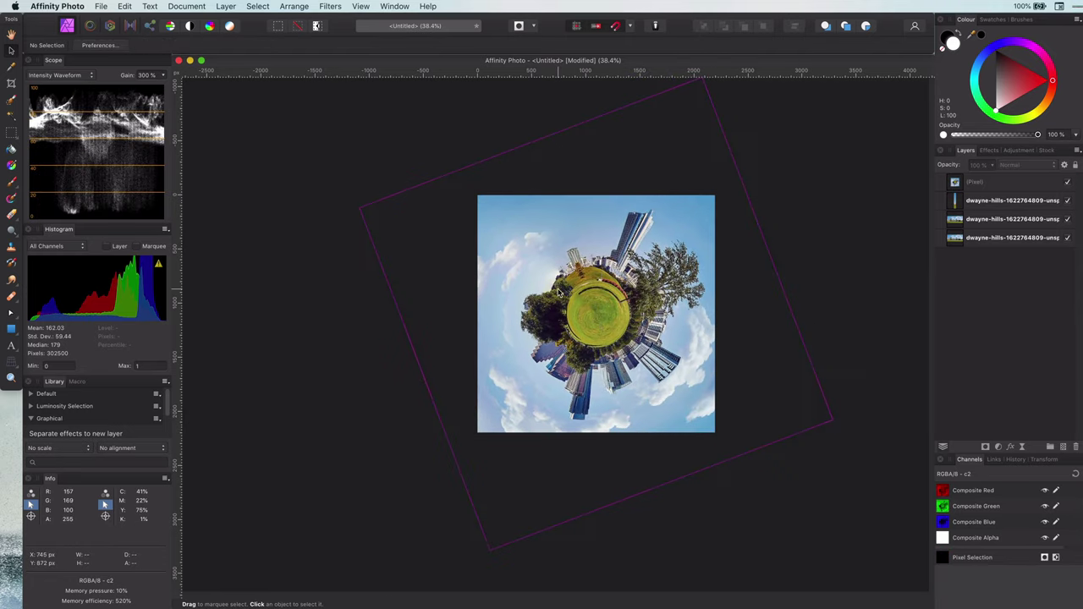
{"action": "scroll", "coordinate": [554, 343], "scroll_direction": "up", "scroll_amount": 4}
{"action": "scroll", "coordinate": [559, 381], "scroll_direction": "up", "scroll_amount": 3}
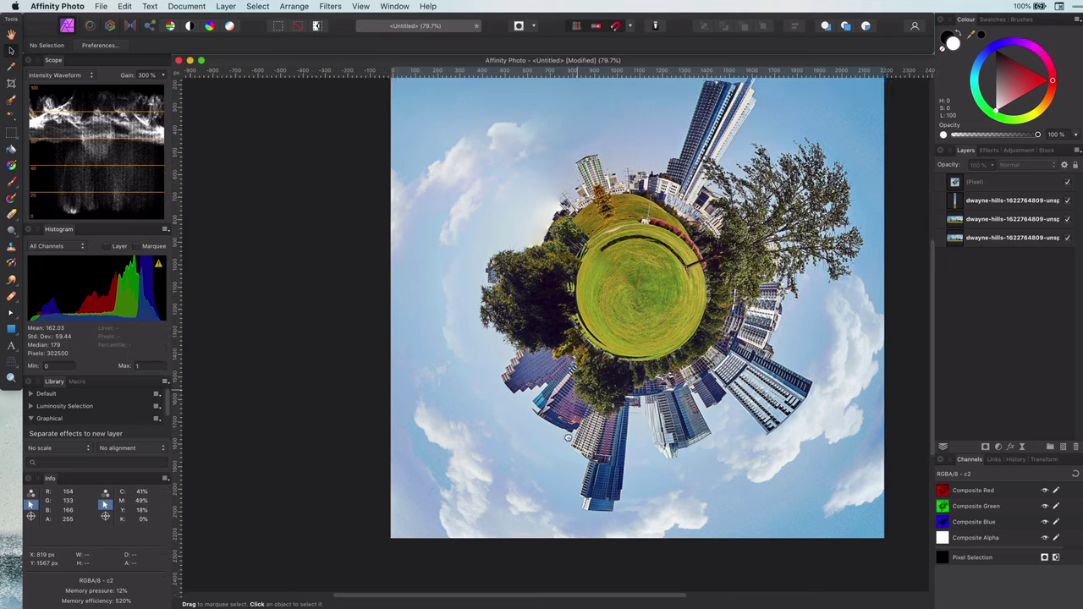
{"action": "scroll", "coordinate": [570, 423], "scroll_direction": "down", "scroll_amount": 3}
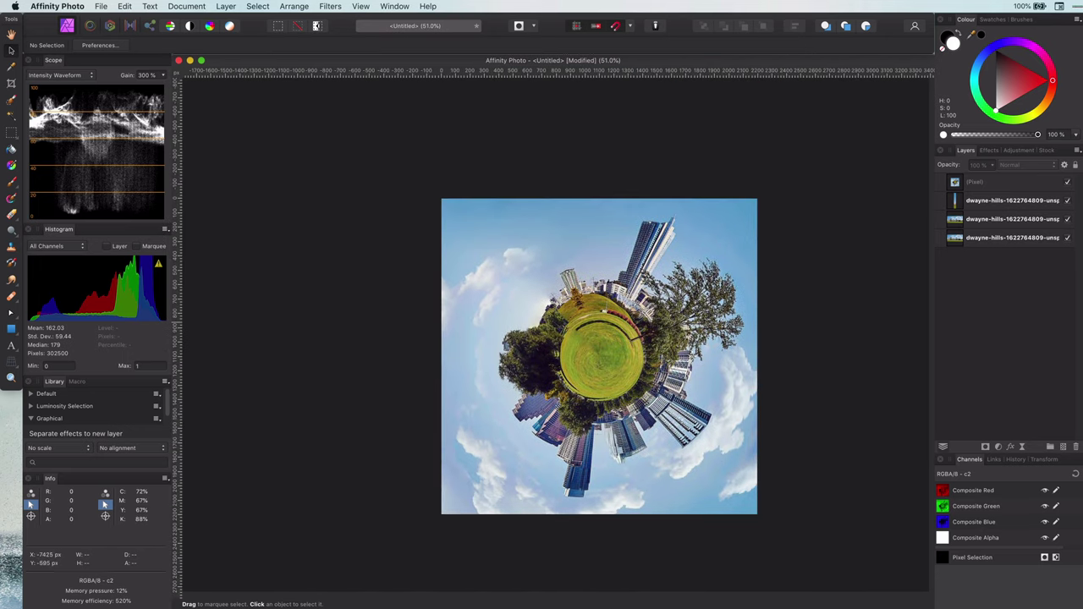
Place the lens_flare_4 3 image above the planet layer and scale it down so the sun sits in the upper-left sky.
{"action": "left_click_drag", "start_coordinate": [577, 307], "coordinate": [577, 301]}
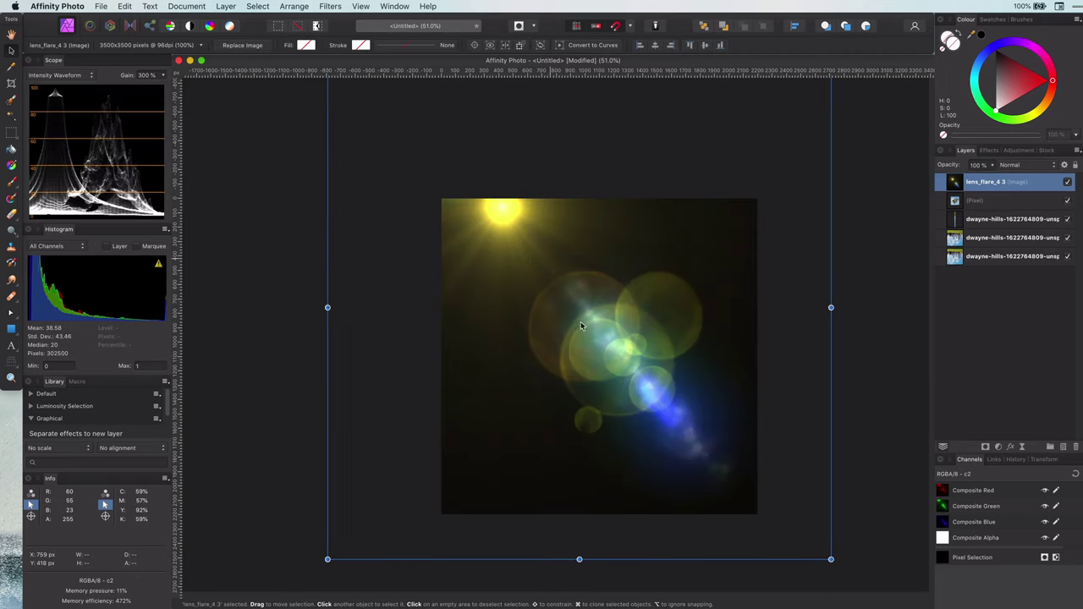
{"action": "scroll", "coordinate": [630, 386], "scroll_direction": "down", "scroll_amount": 2}
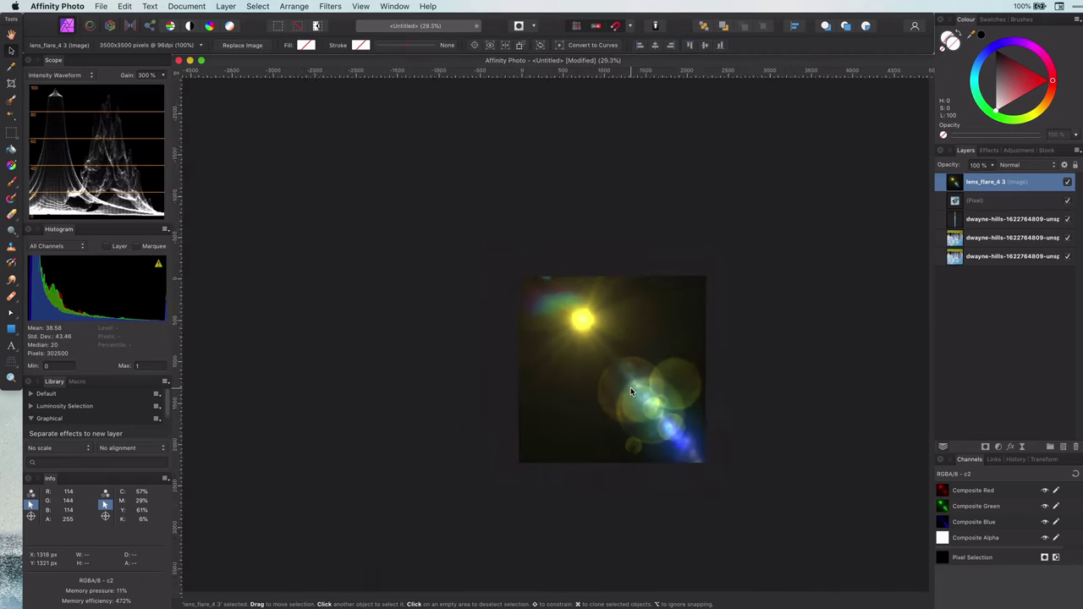
{"action": "scroll", "coordinate": [630, 387], "scroll_direction": "down", "scroll_amount": 1}
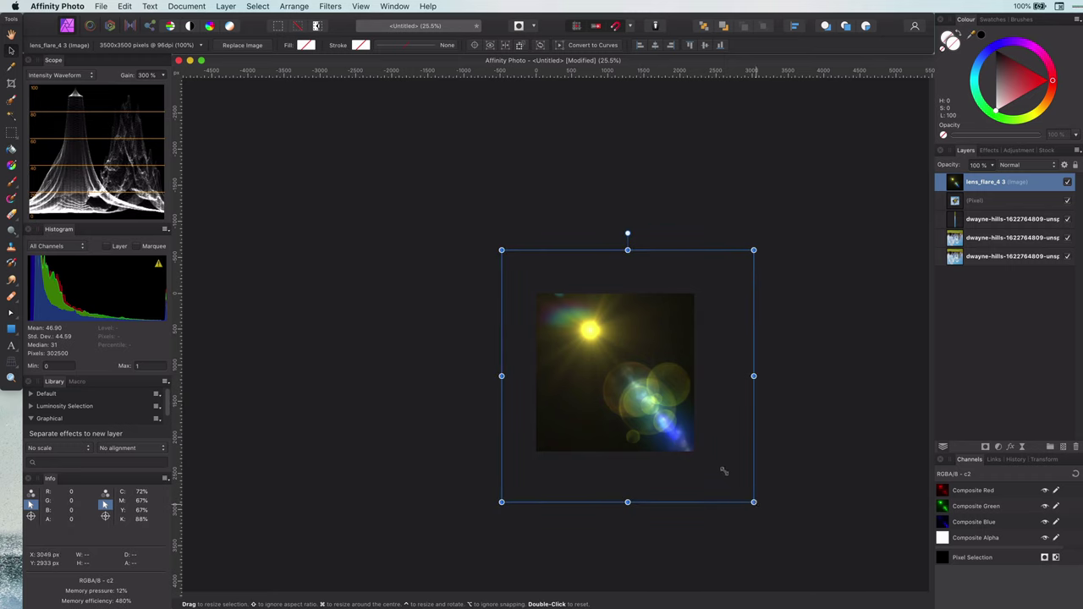
{"action": "left_click_drag", "start_coordinate": [724, 472], "coordinate": [687, 435]}
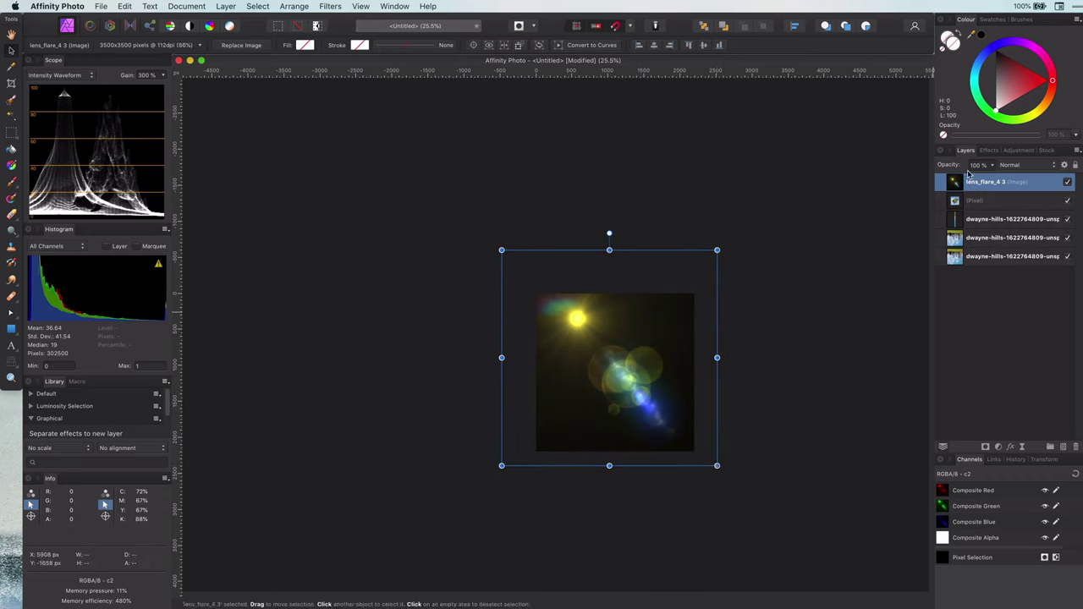
Blend the lens flare with Screen mode, rotate it slightly clockwise, and deselect it.
{"action": "left_click", "coordinate": [1034, 167]}
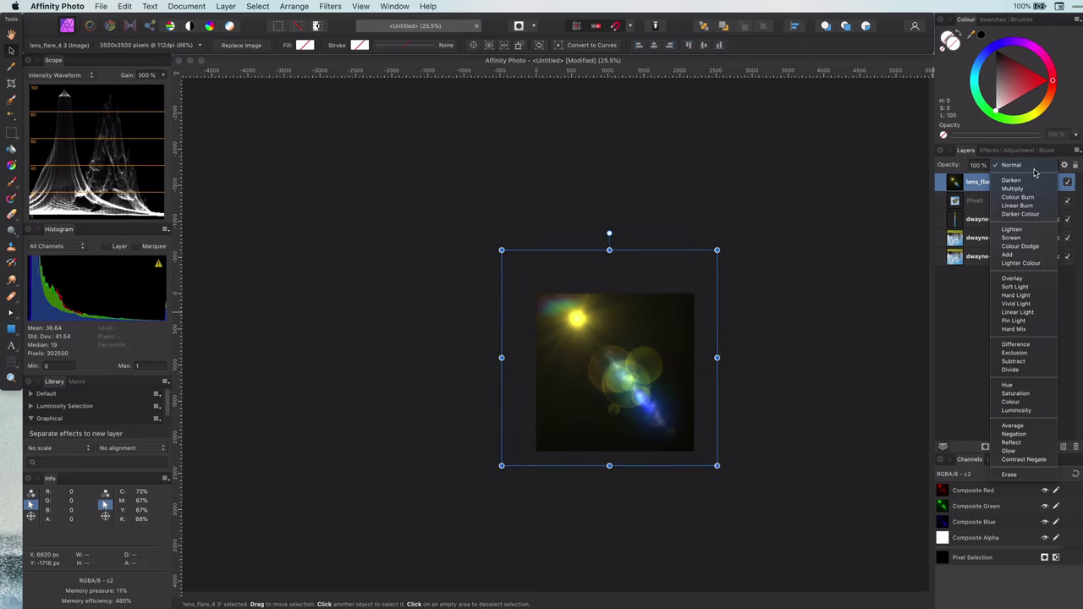
{"action": "left_click", "coordinate": [1025, 238]}
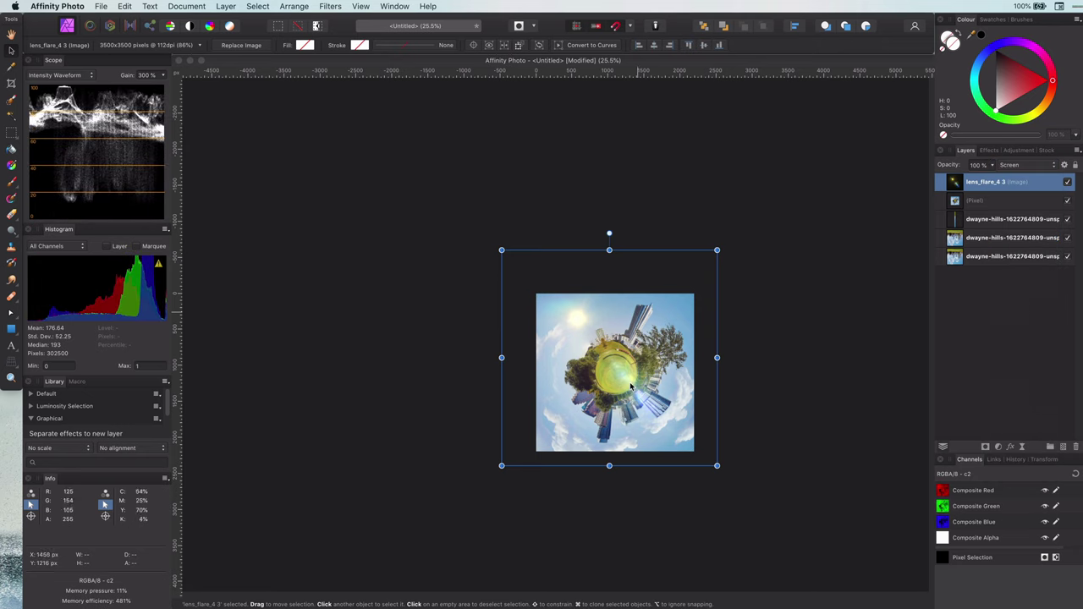
{"action": "scroll", "coordinate": [629, 387], "scroll_direction": "up", "scroll_amount": 3}
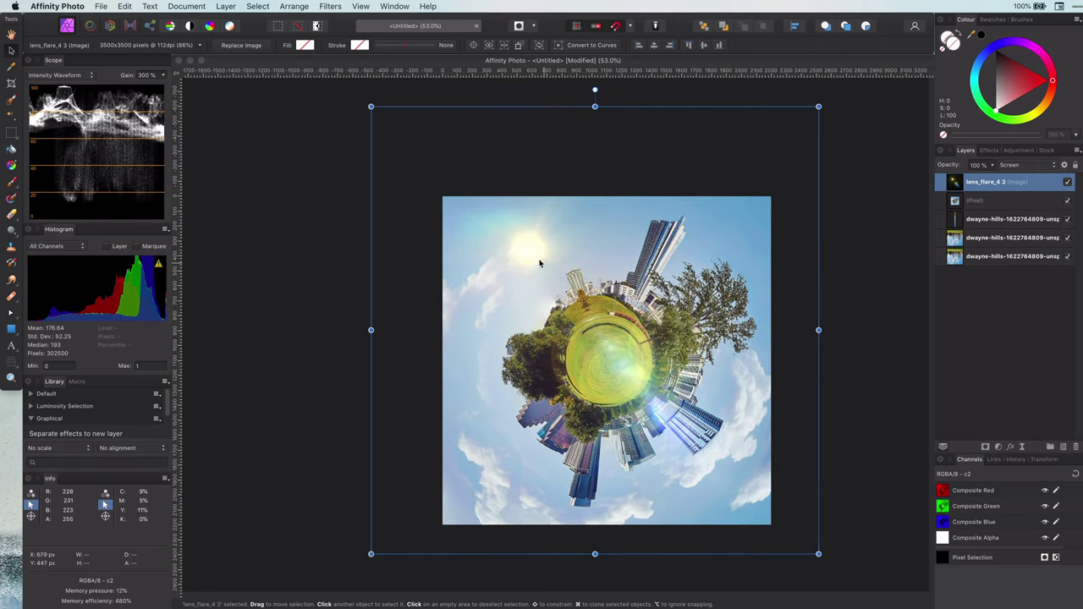
{"action": "left_click_drag", "start_coordinate": [595, 90], "coordinate": [617, 81]}
{"action": "key", "text": "super+d"}
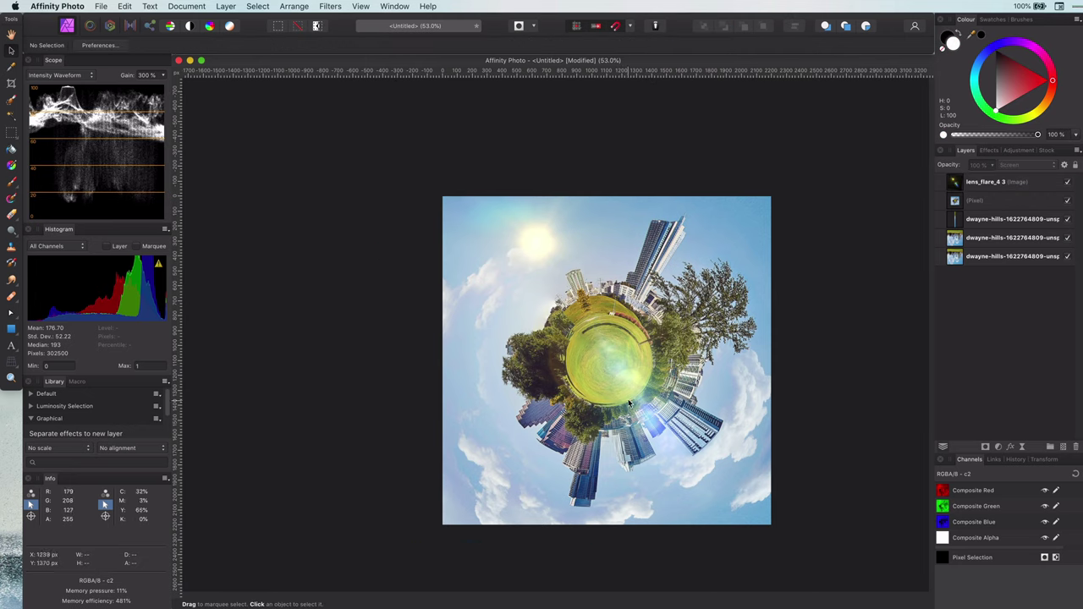
Add a Curves adjustment above the lens flare, pull its midtones down to about 0.524, 0.351, and invert it to a black mask.
{"action": "left_click", "coordinate": [969, 183]}
{"action": "left_click", "coordinate": [1000, 446]}
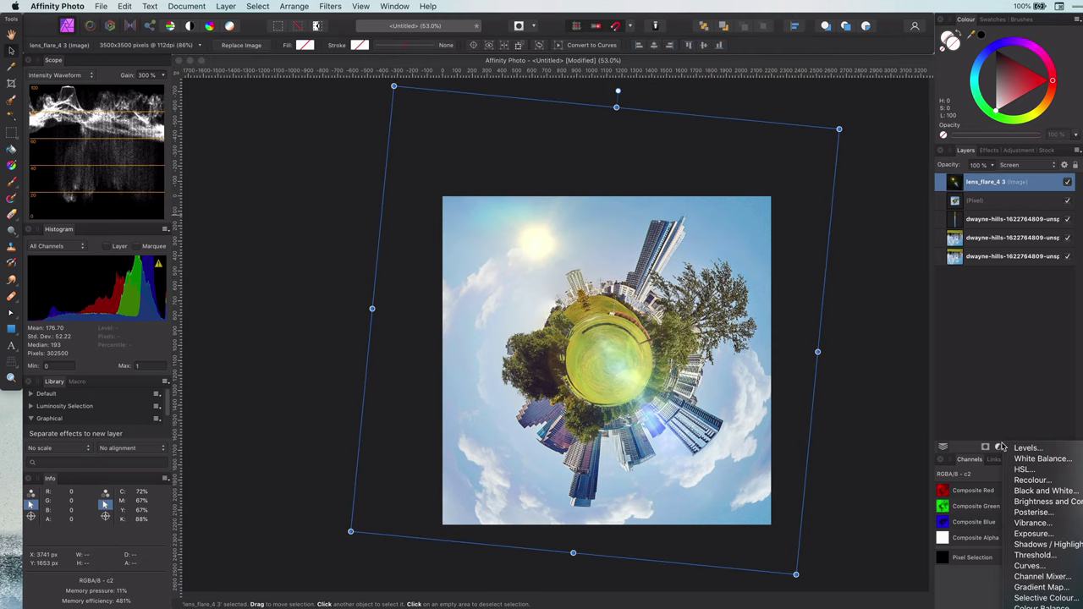
{"action": "left_click", "coordinate": [1026, 565]}
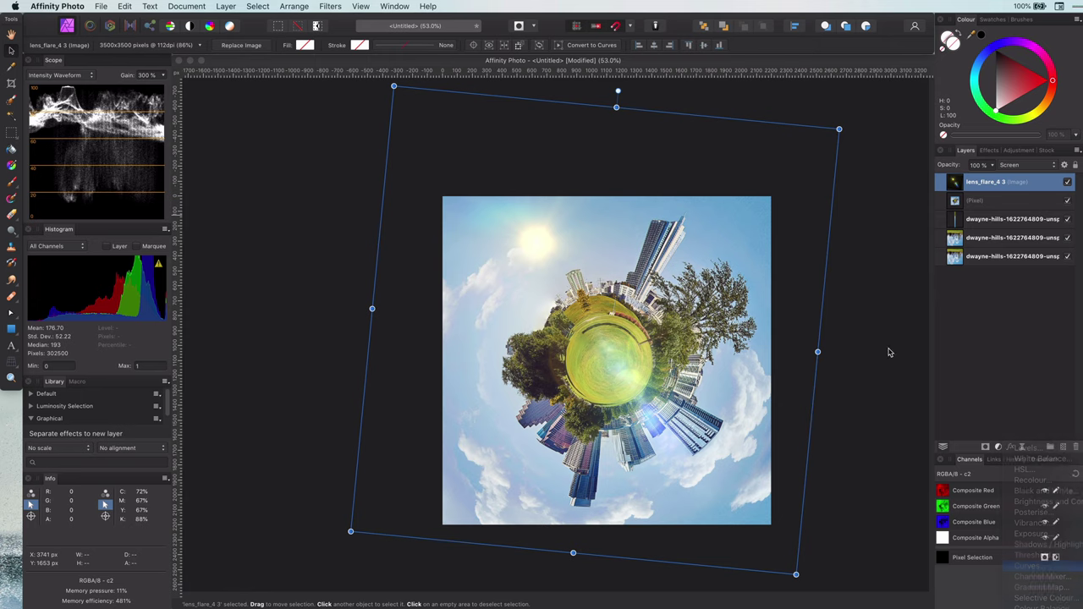
{"action": "left_click_drag", "start_coordinate": [609, 250], "coordinate": [830, 249]}
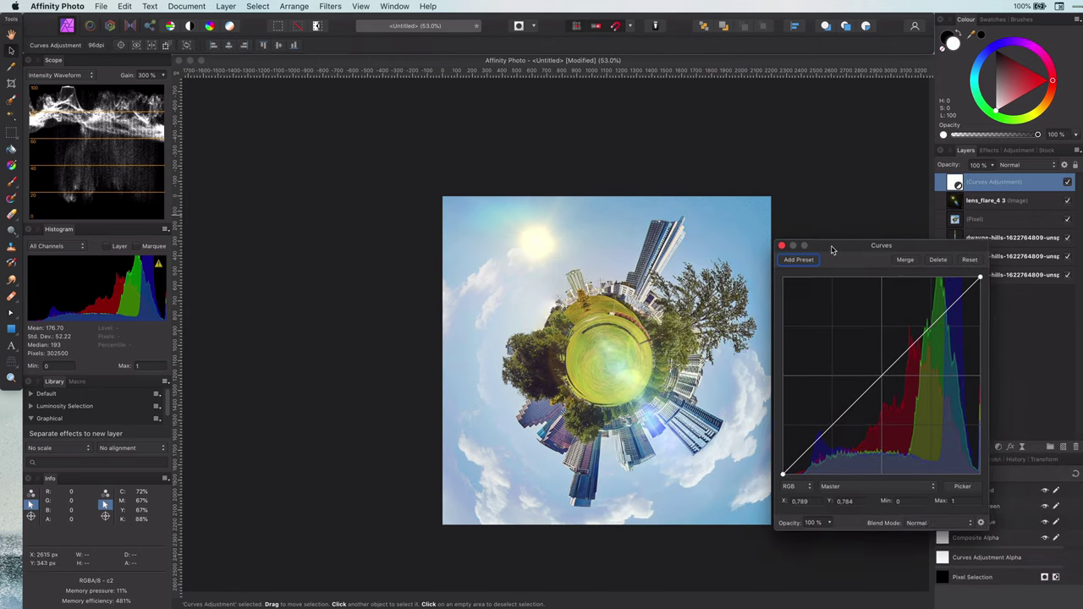
{"action": "left_click_drag", "start_coordinate": [870, 387], "coordinate": [884, 404]}
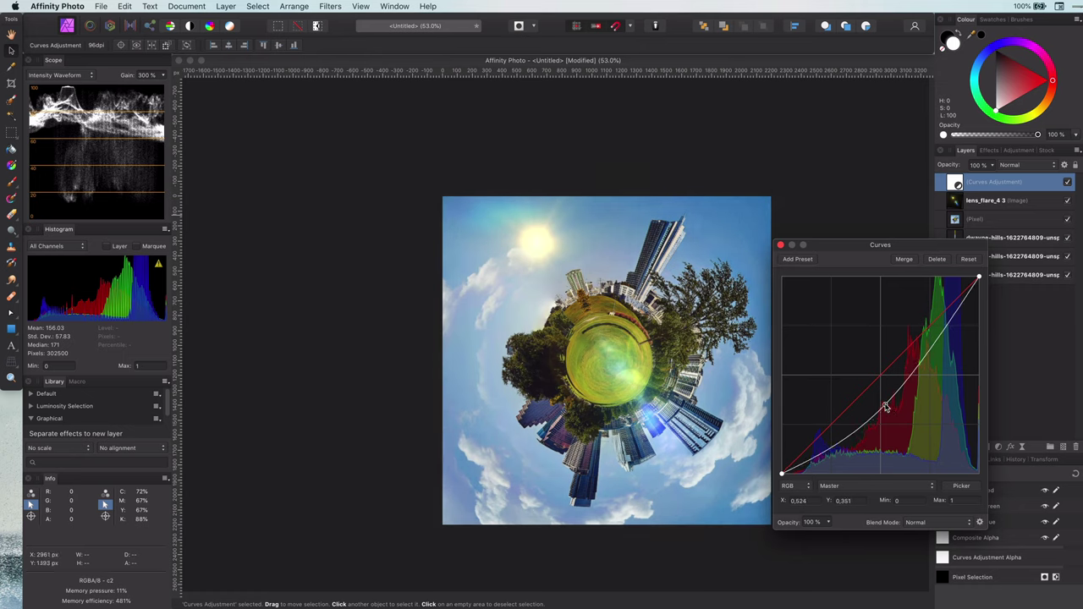
{"action": "left_click", "coordinate": [780, 244]}
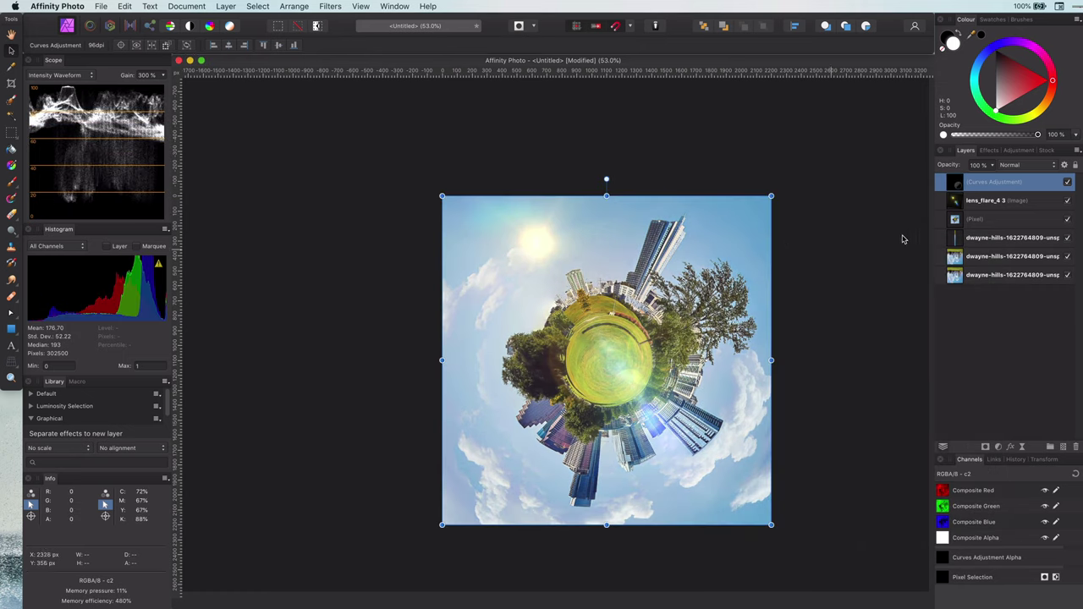
Paint white on the Curves mask at 16% flow to darken the buildings and trees on the planet's shaded side.
{"action": "key", "text": "b"}
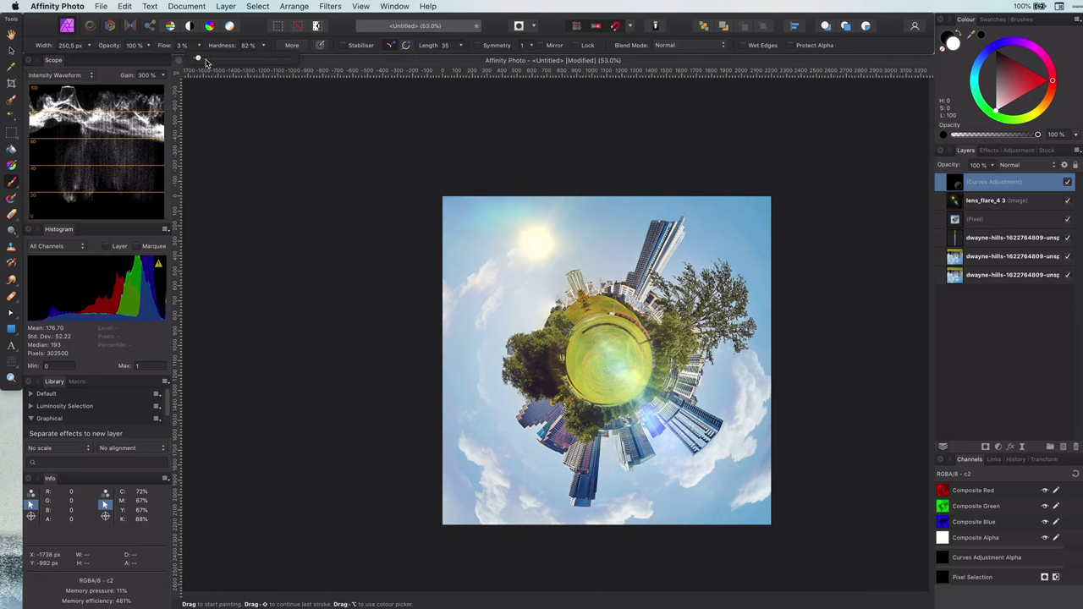
{"action": "mouse_move", "coordinate": [709, 417]}
{"action": "left_mouse_down"}
{"action": "mouse_move", "coordinate": [692, 435]}
{"action": "mouse_move", "coordinate": [655, 407]}
{"action": "mouse_move", "coordinate": [581, 481]}
{"action": "mouse_move", "coordinate": [629, 383]}
{"action": "mouse_move", "coordinate": [681, 347]}
{"action": "mouse_move", "coordinate": [677, 406]}
{"action": "mouse_move", "coordinate": [660, 440]}
{"action": "mouse_move", "coordinate": [636, 383]}
{"action": "left_mouse_up"}
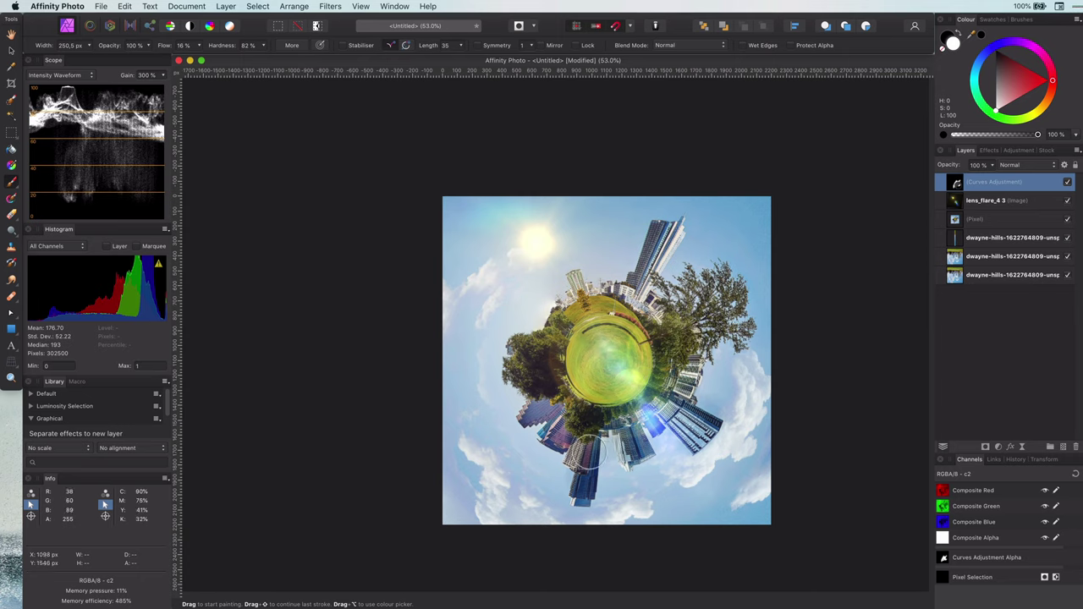
{"action": "scroll", "coordinate": [613, 405], "scroll_direction": "up", "scroll_amount": 5}
Refine the Curves mask around the buildings with black and white at 7% brush flow.
{"action": "key", "text": "x"}
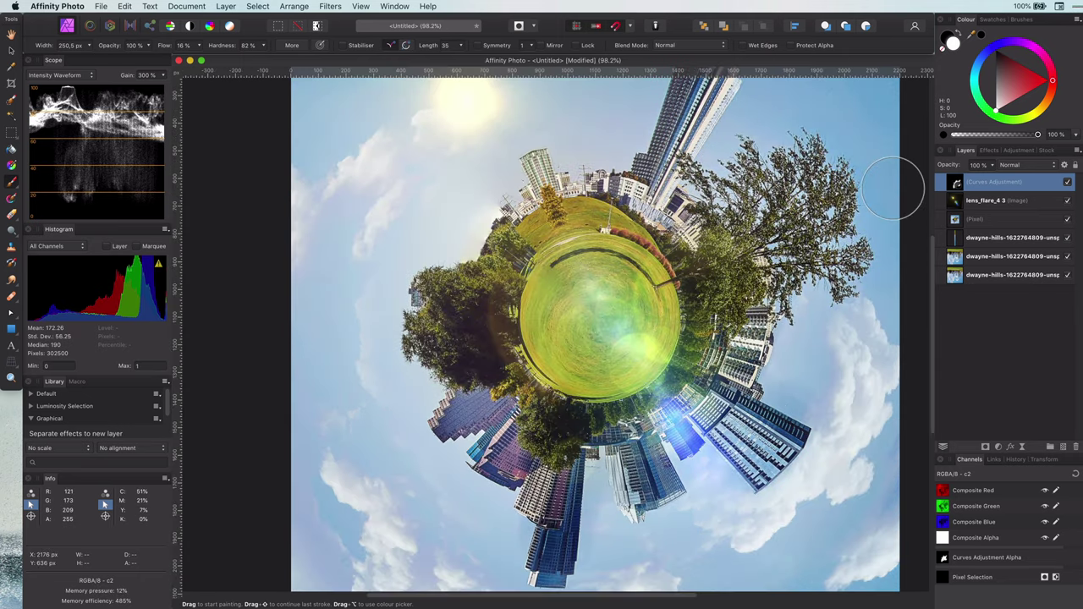
{"action": "left_click", "coordinate": [197, 47]}
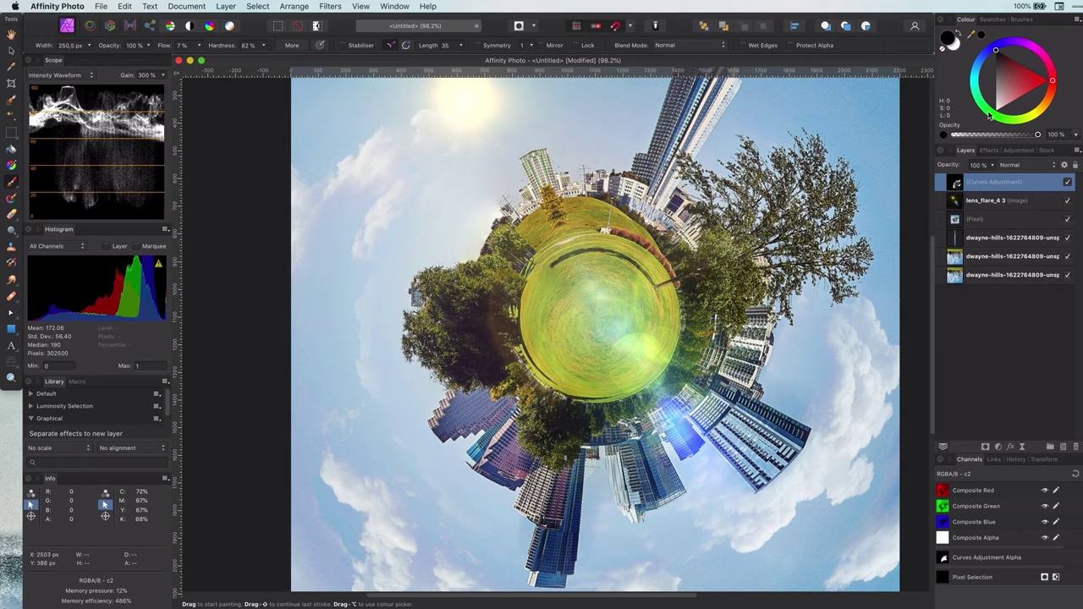
{"action": "key", "text": "x"}
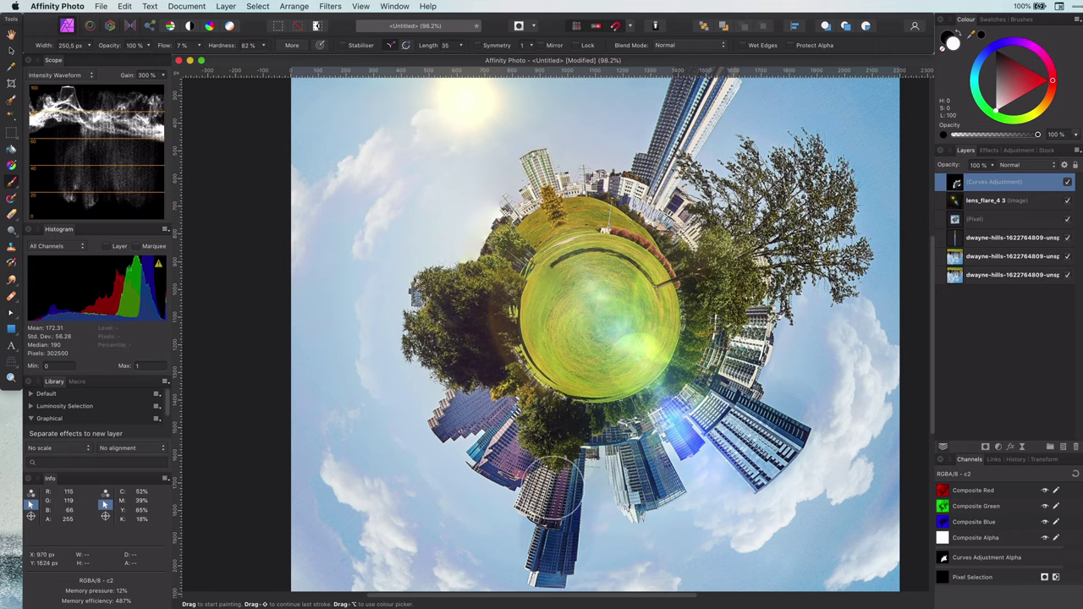
{"action": "scroll", "coordinate": [558, 439], "scroll_direction": "down", "scroll_amount": 3}
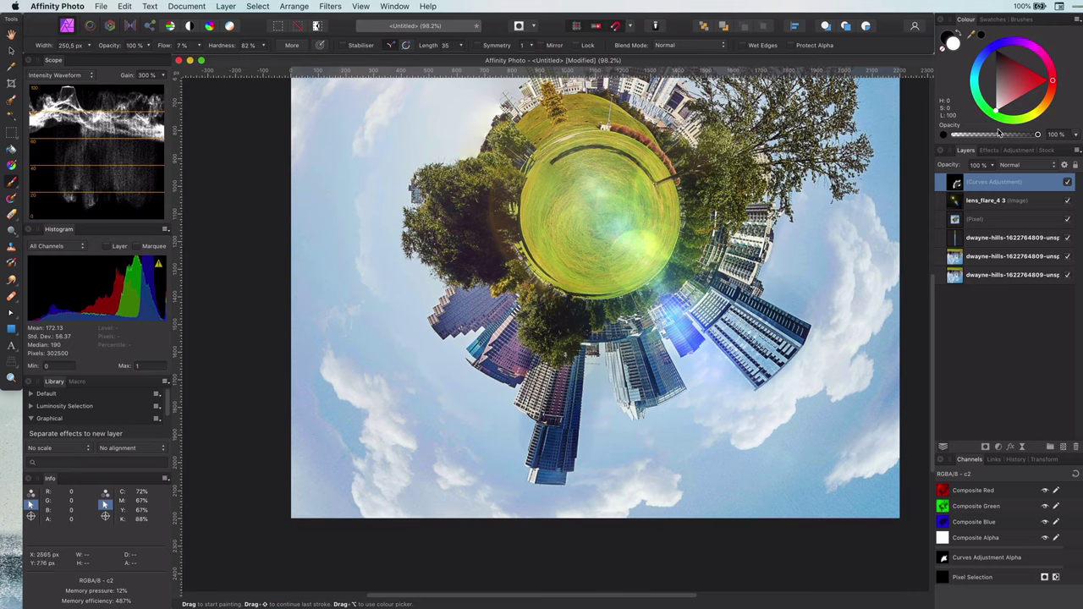
Deepen the Curves adjustment by moving its midpoint to about 0.582, 0.313.
{"action": "double_click", "coordinate": [956, 182]}
{"action": "left_click_drag", "start_coordinate": [890, 410], "coordinate": [896, 412]}
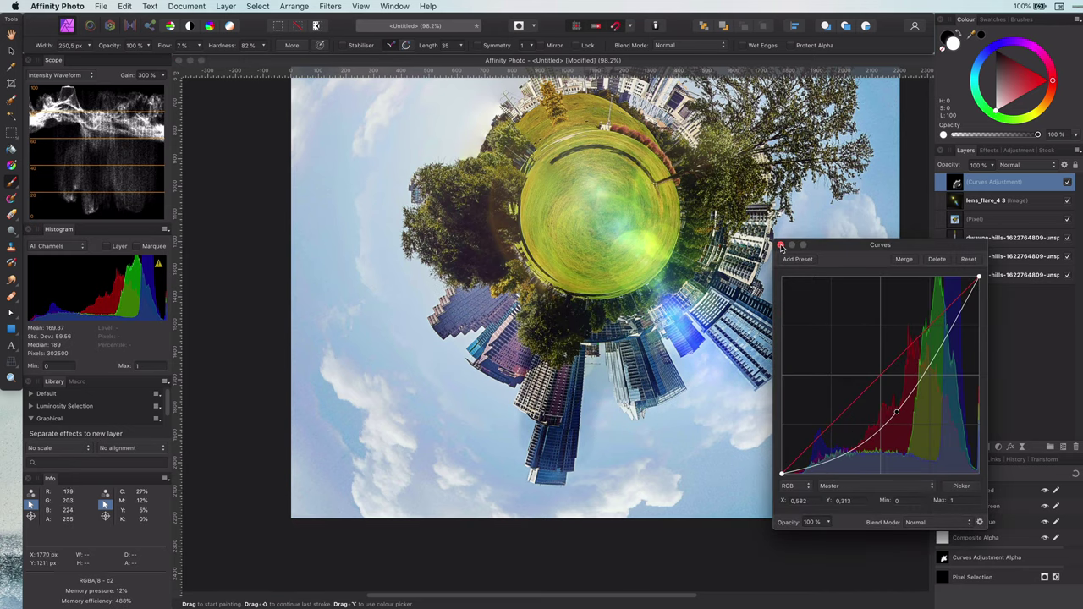
{"action": "left_click", "coordinate": [780, 244]}
Switch the mask brush to black and lower its flow to 2%.
{"action": "left_click", "coordinate": [949, 38]}
{"action": "left_click", "coordinate": [197, 46]}
{"action": "left_click", "coordinate": [191, 62]}
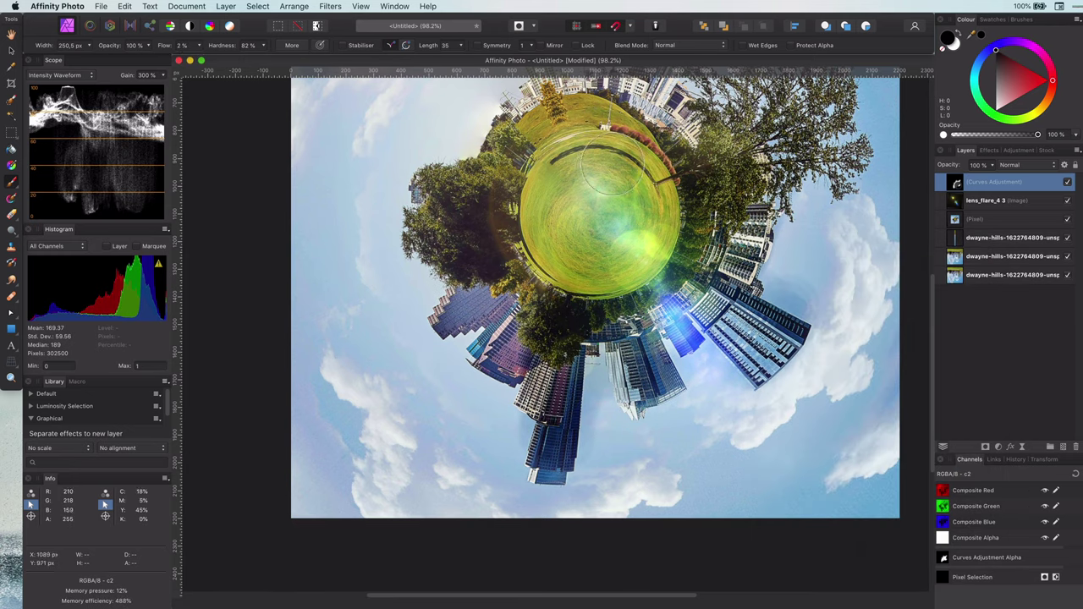